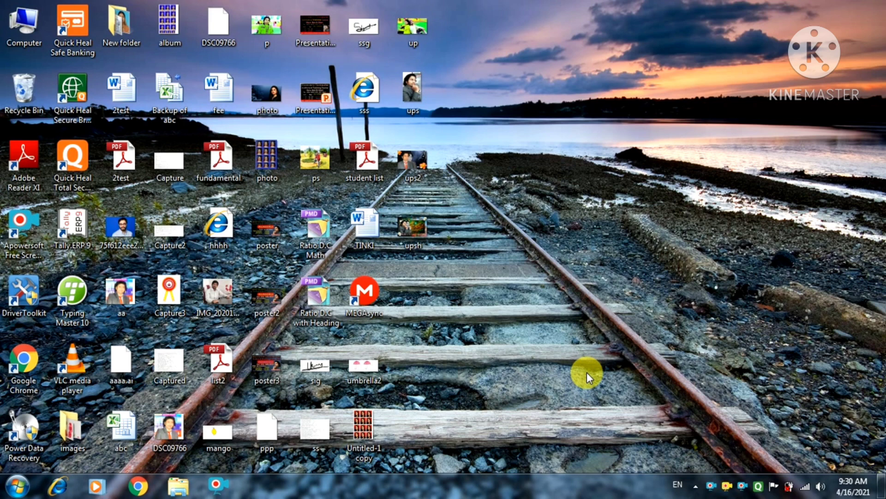
pyautogui.moveTo(524, 145); pyautogui.dragTo(697, 284)
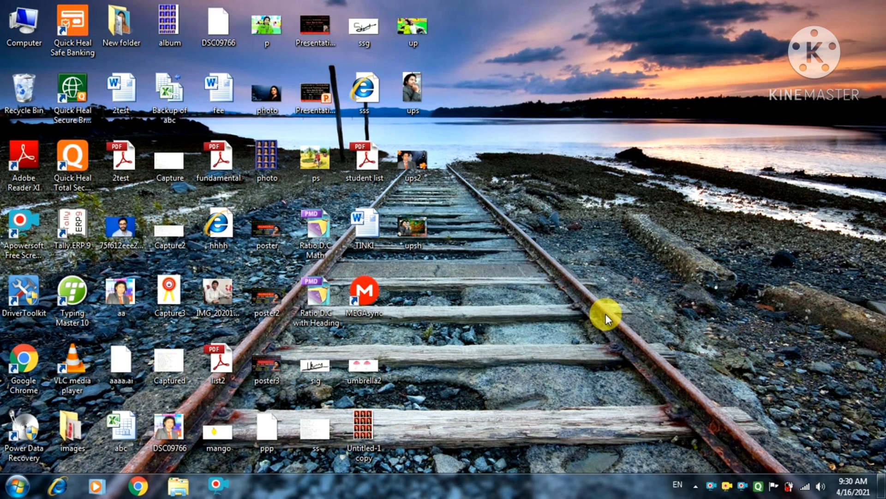
pyautogui.moveTo(495, 31); pyautogui.dragTo(4, 44)
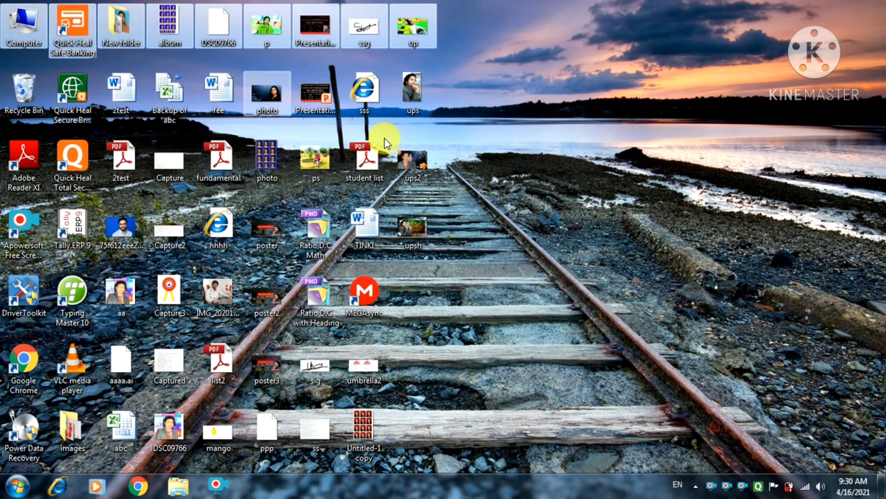
pyautogui.click(660, 159)
# Start Microsoft Word 2010, fill the blank document with sample paragraphs using =rand(), and dismiss the activation wizard.
pyautogui.click(18, 486)
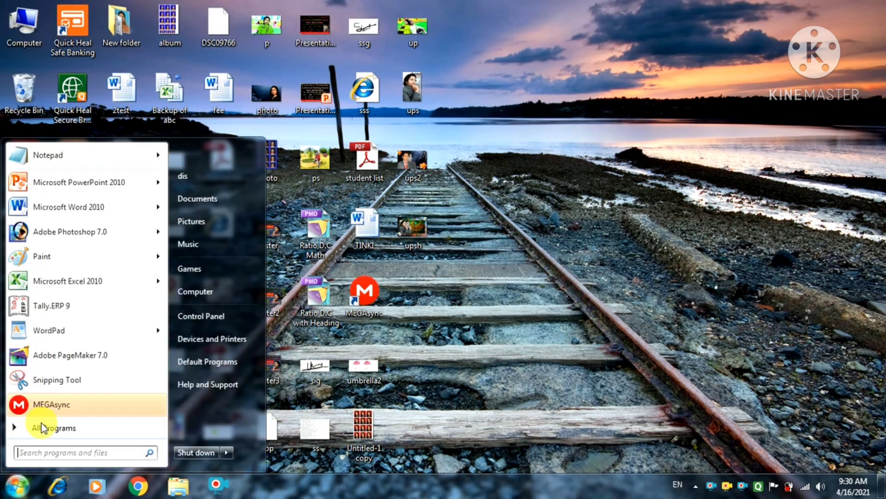
pyautogui.click(54, 210)
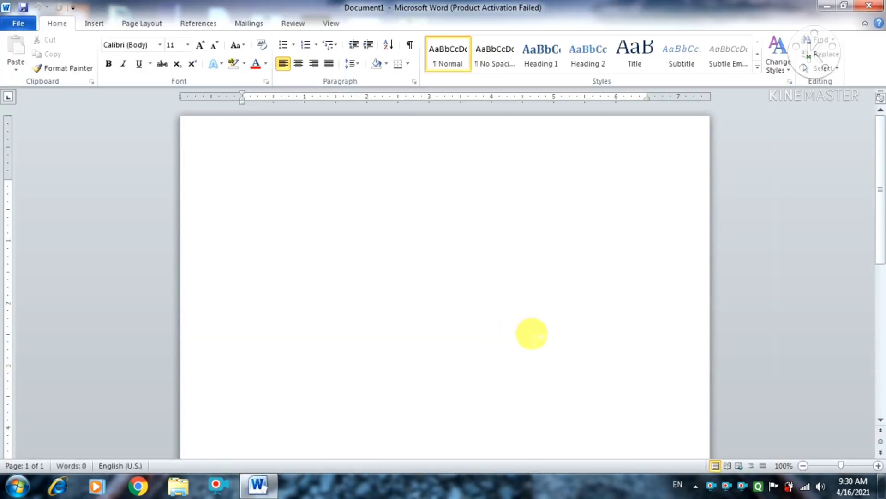
pyautogui.write('=rand')
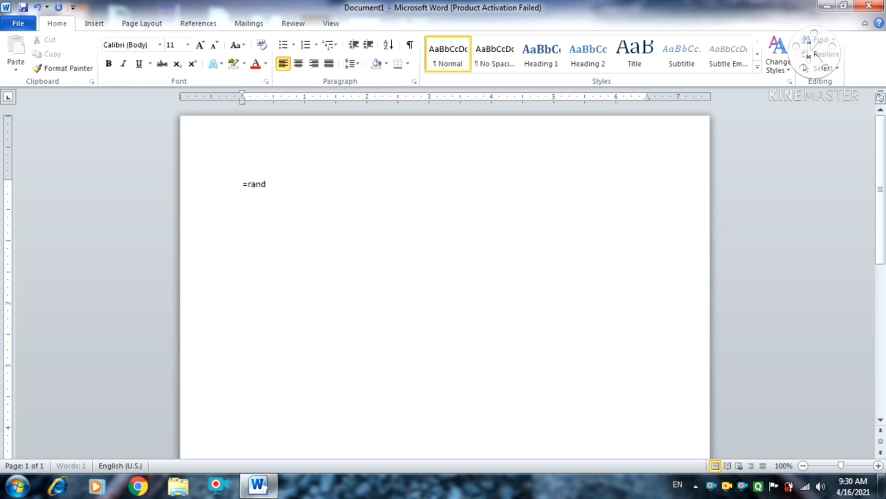
pyautogui.write('()')
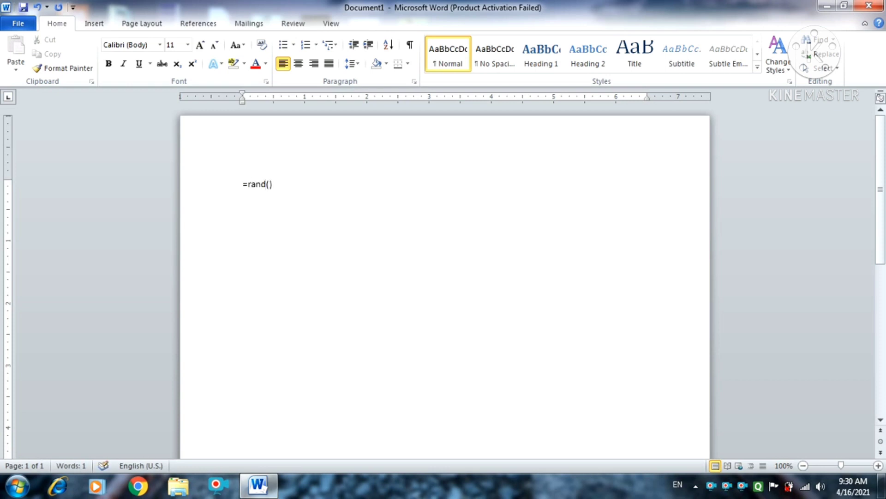
pyautogui.press('Return')
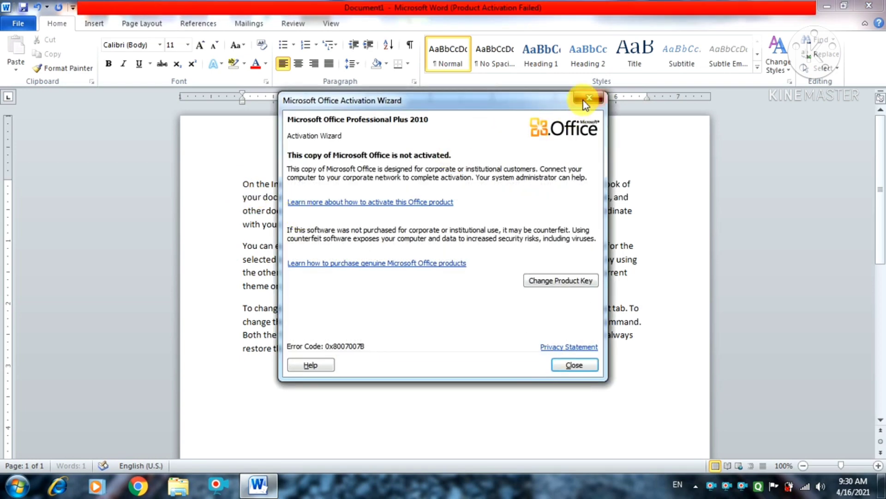
pyautogui.click(584, 100)
# Try selecting the first paragraph and the entire document text, clearing each selection.
pyautogui.moveTo(243, 183); pyautogui.dragTo(433, 224)
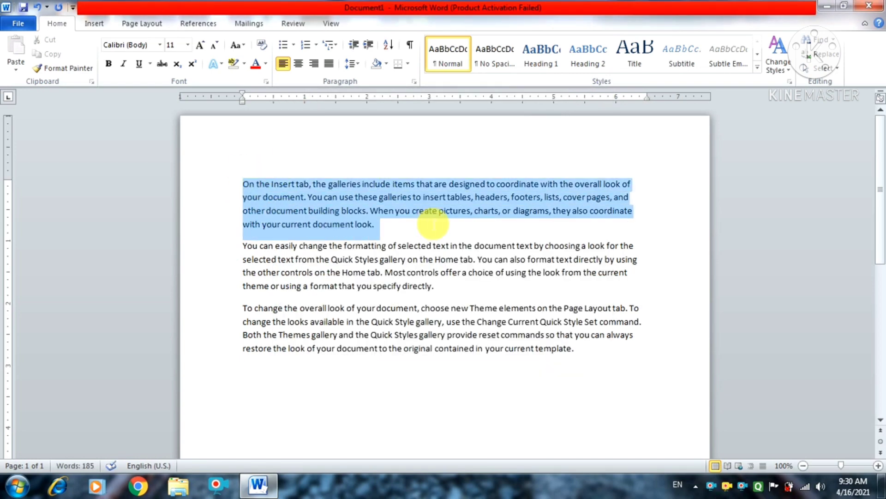
pyautogui.click(434, 322)
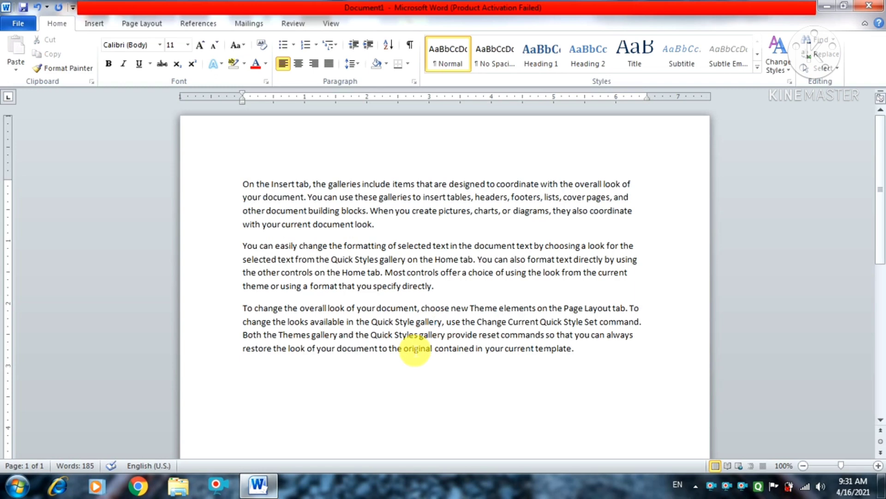
pyautogui.hotkey('ctrl', 'a')
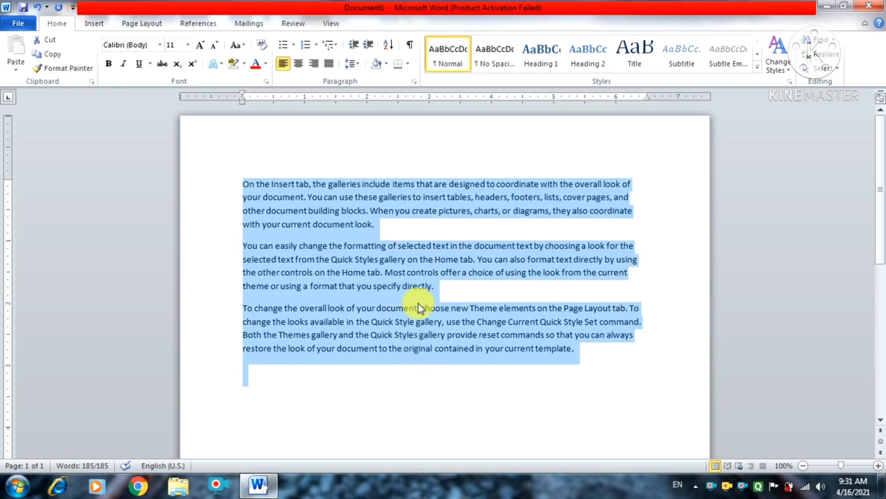
pyautogui.click(420, 277)
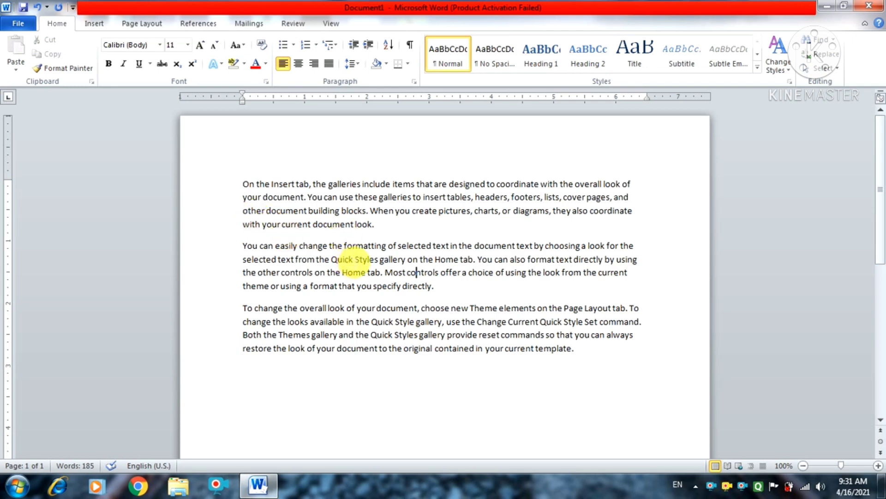
# Try selecting only the first line and a vertical block across the three paragraphs, clearing each selection.
pyautogui.moveTo(242, 184); pyautogui.dragTo(373, 198)
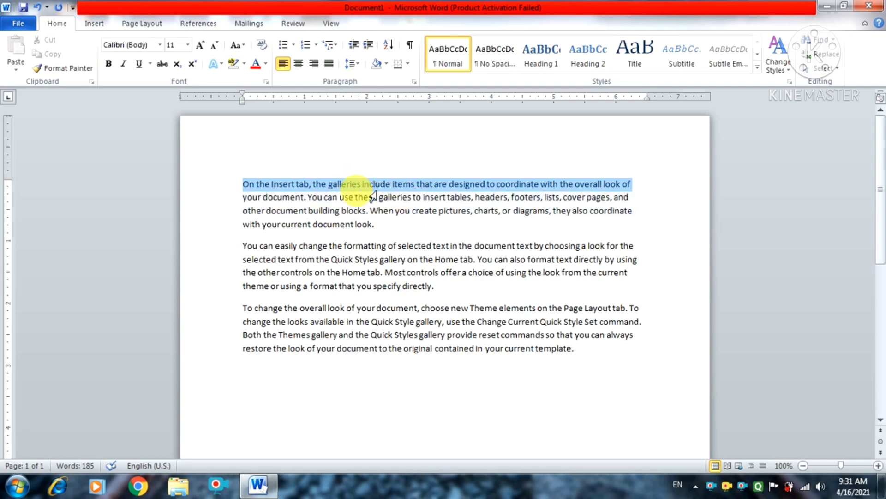
pyautogui.click(436, 224)
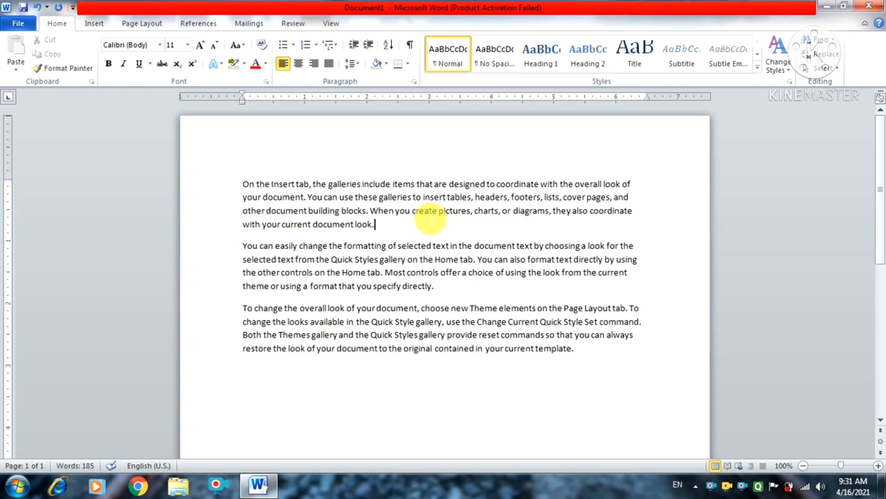
pyautogui.click(248, 186)
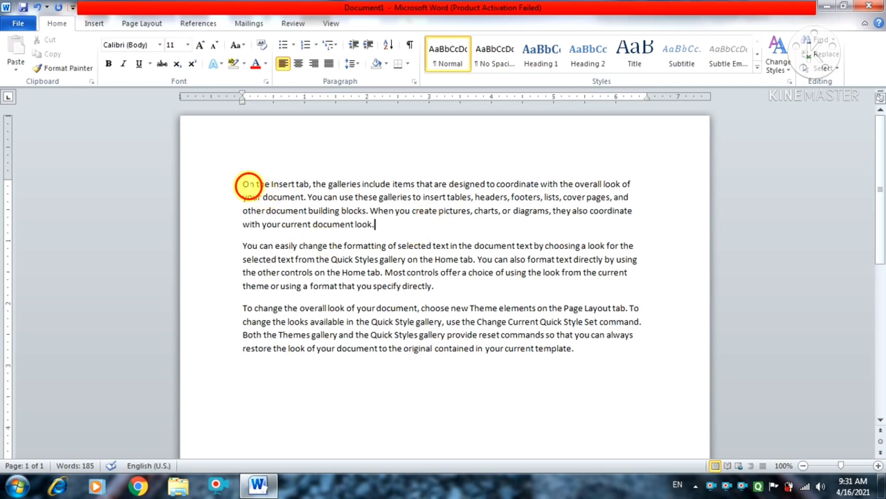
pyautogui.moveTo(249, 185); pyautogui.dragTo(335, 351)
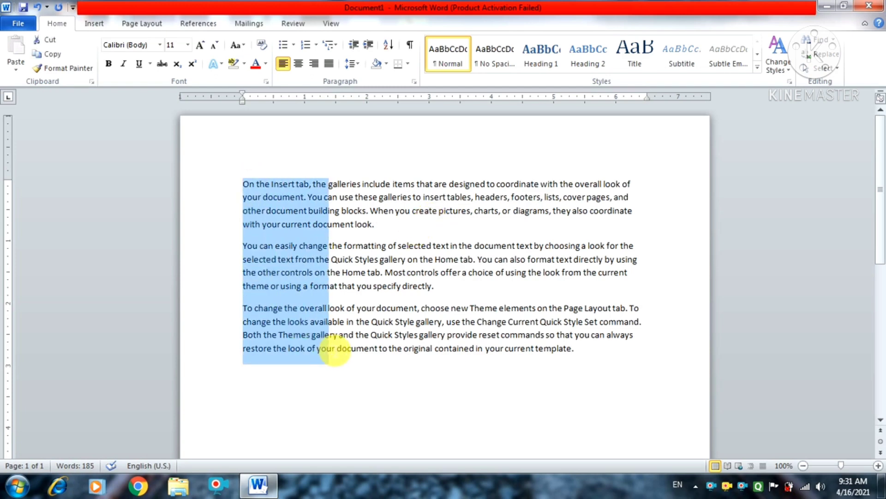
pyautogui.click(434, 259)
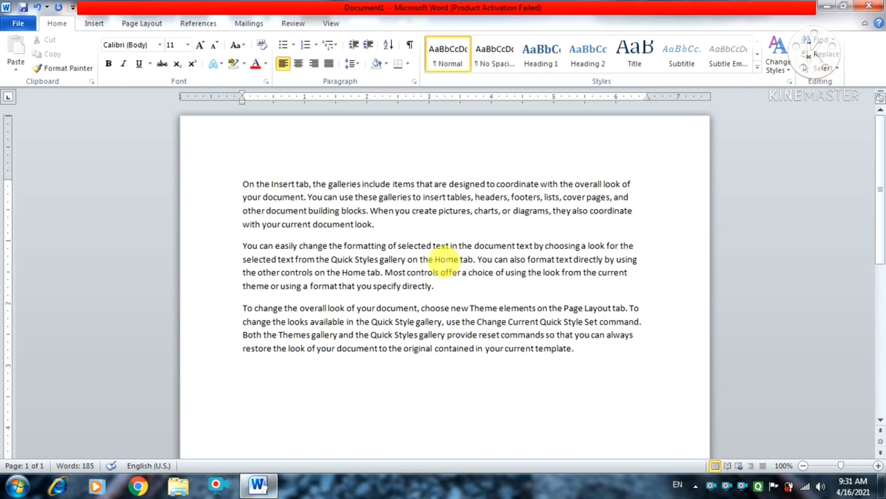
# Close Microsoft Word without saving the changes to Document1.
pyautogui.hotkey('alt', 'F4')
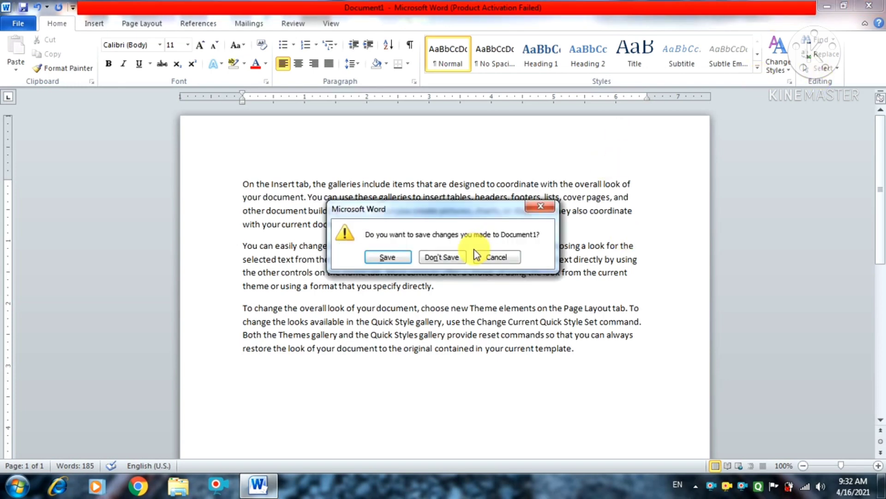
pyautogui.click(444, 256)
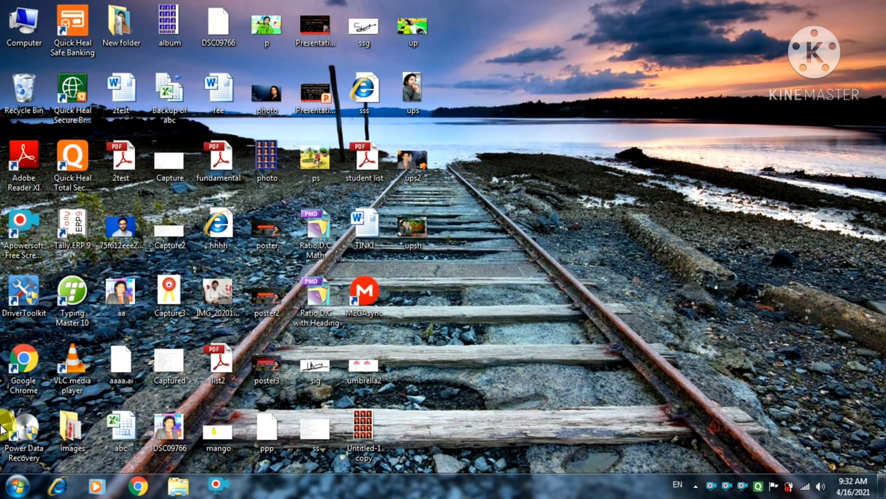
# Search the installed programs for "microsoft word" and launch Microsoft Word 2010 with a blank document.
pyautogui.click(17, 485)
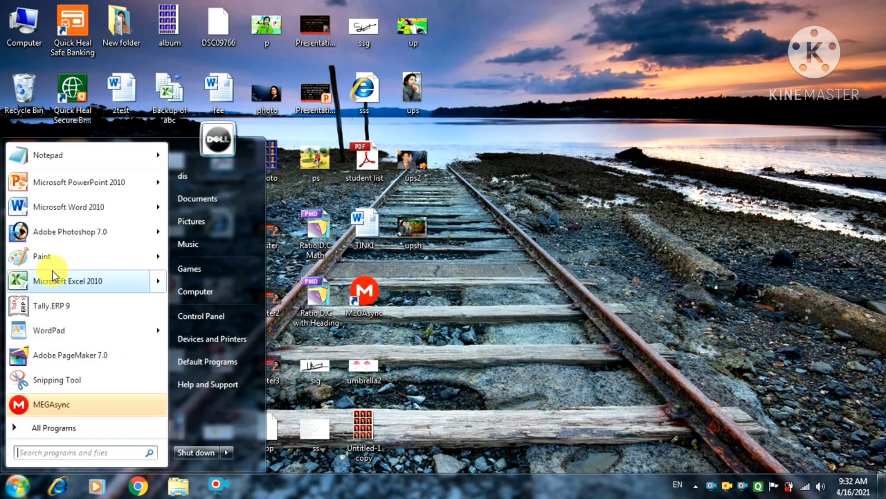
pyautogui.moveTo(60, 209)
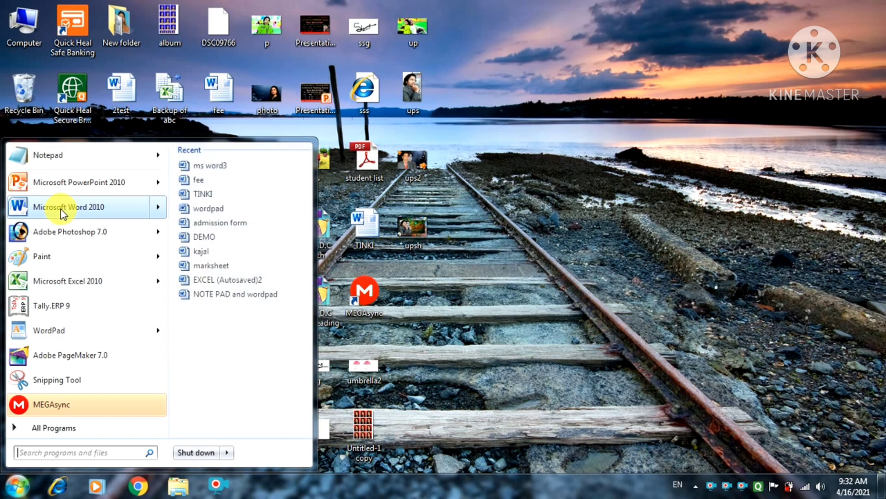
pyautogui.click(46, 452)
pyautogui.write('microsoft word')
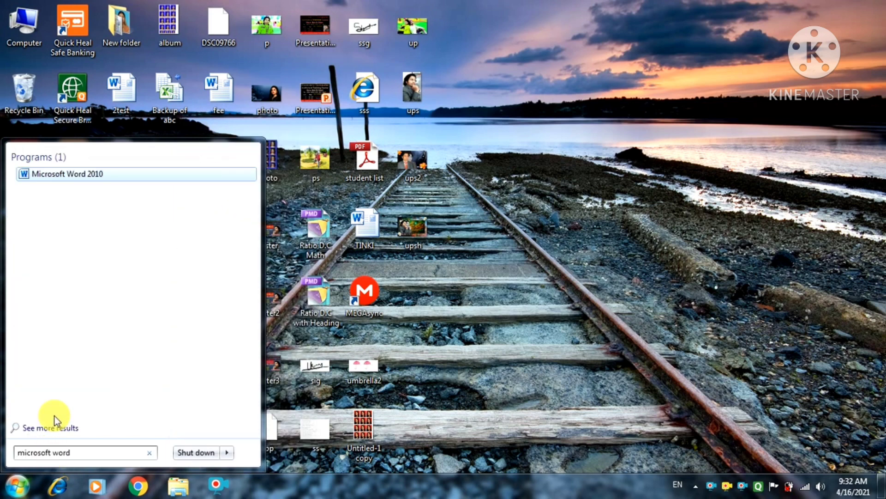
pyautogui.click(98, 169)
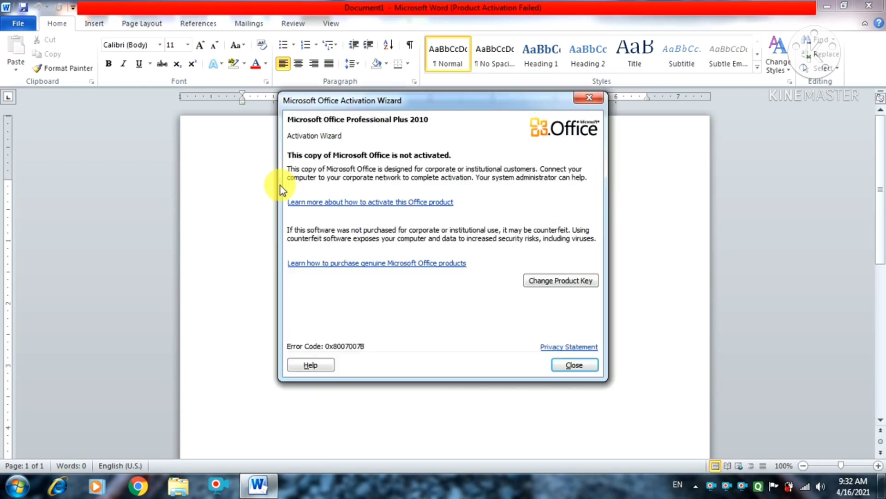
# Dismiss the activation wizard and fill the blank document with sample paragraphs using =rand().
pyautogui.click(589, 101)
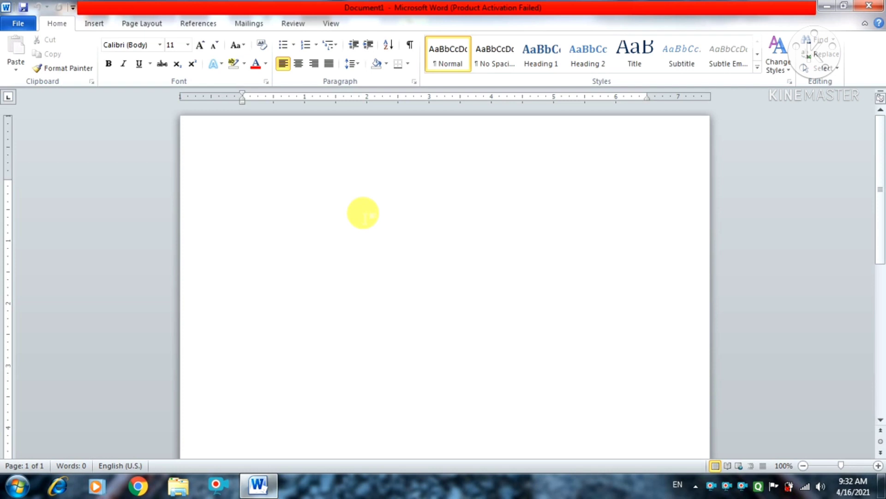
pyautogui.write('=rand()')
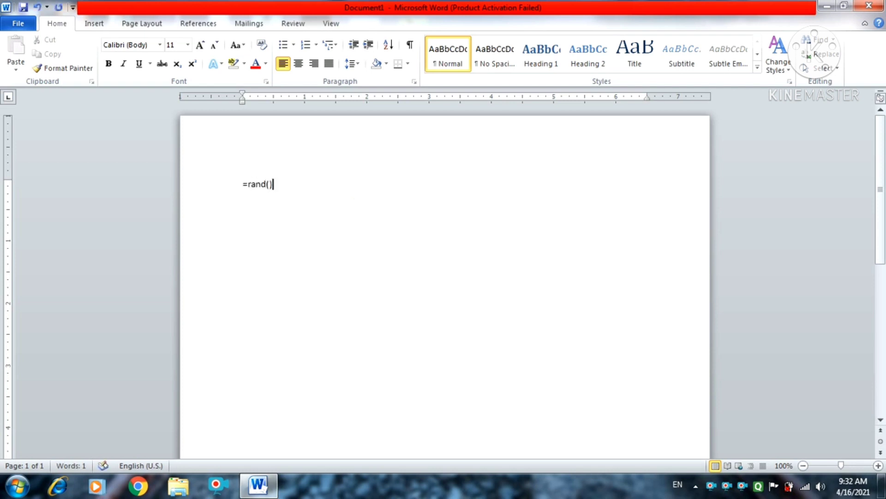
pyautogui.press('Return')
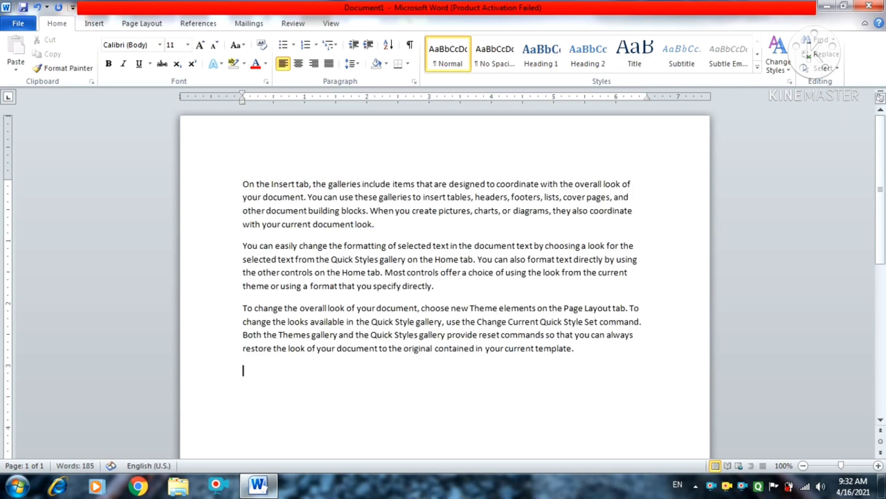
# Select all the sample text and enlarge its font size to 14.
pyautogui.moveTo(578, 350); pyautogui.dragTo(223, 182)
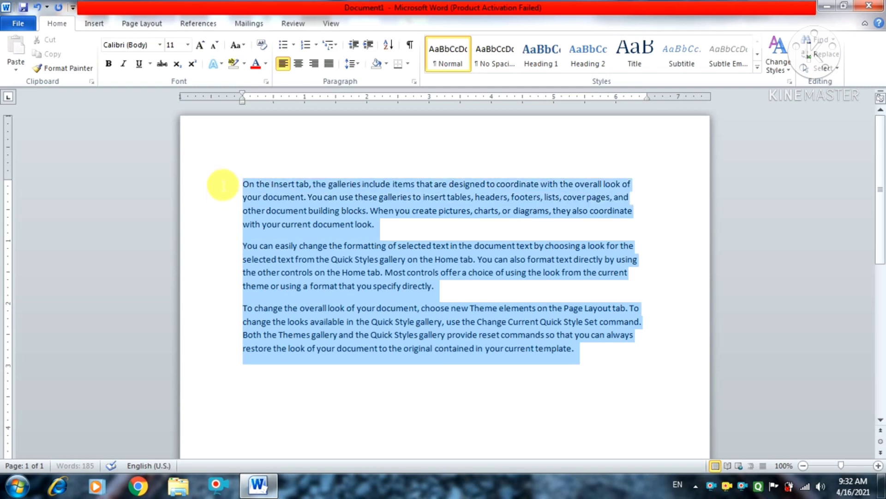
pyautogui.click(478, 387)
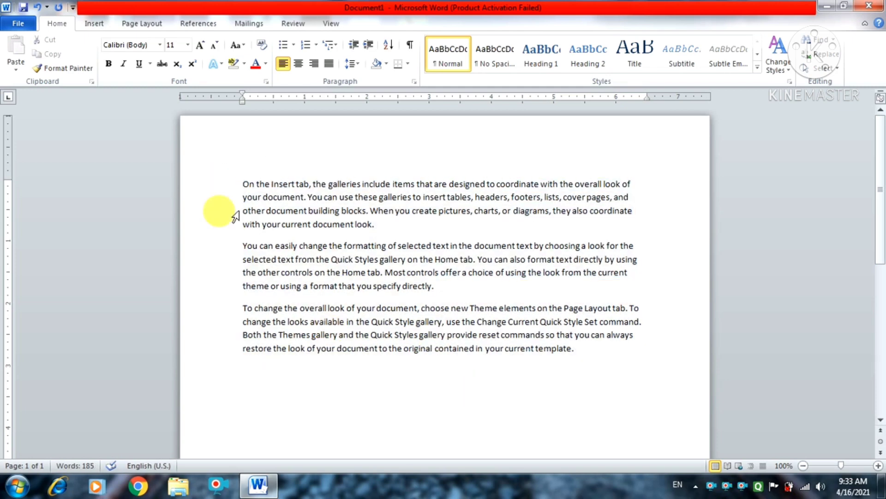
pyautogui.moveTo(243, 183); pyautogui.dragTo(570, 375)
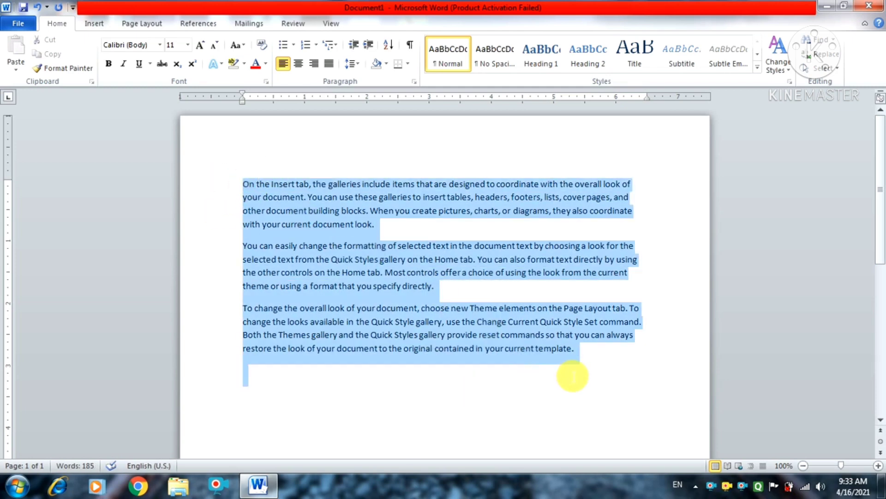
pyautogui.click(200, 45)
pyautogui.click(200, 45)
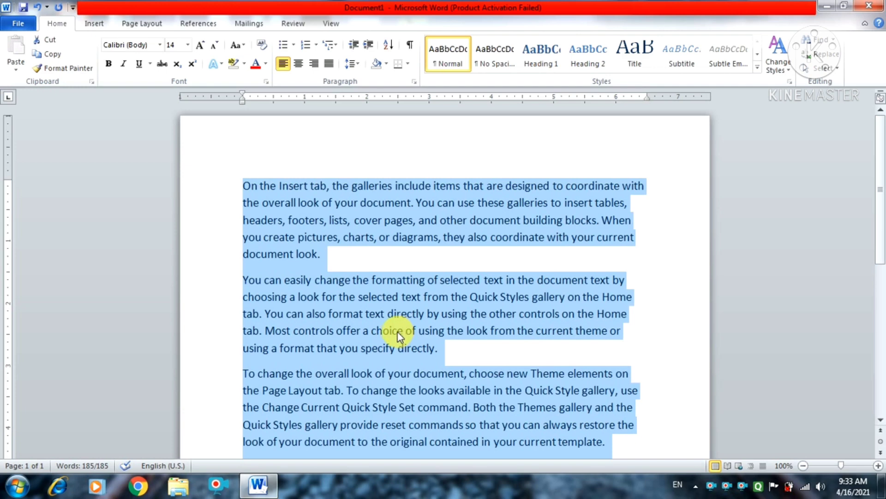
# Reselect all the text, try enlarging its font past size 16, and shrink it back to 14.
pyautogui.click(392, 296)
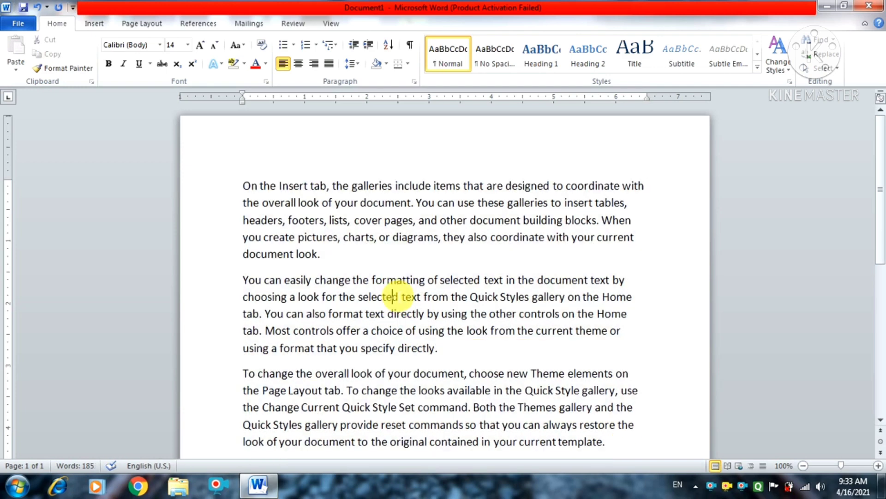
pyautogui.moveTo(243, 185); pyautogui.dragTo(623, 435)
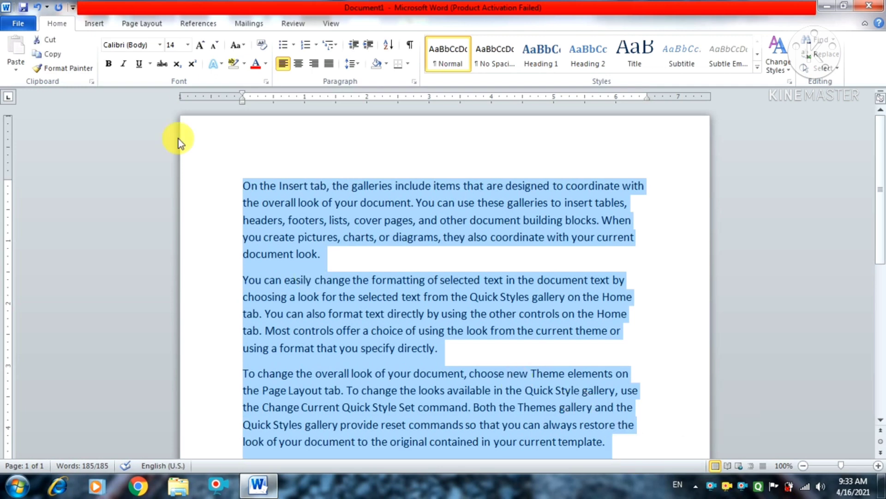
pyautogui.click(200, 45)
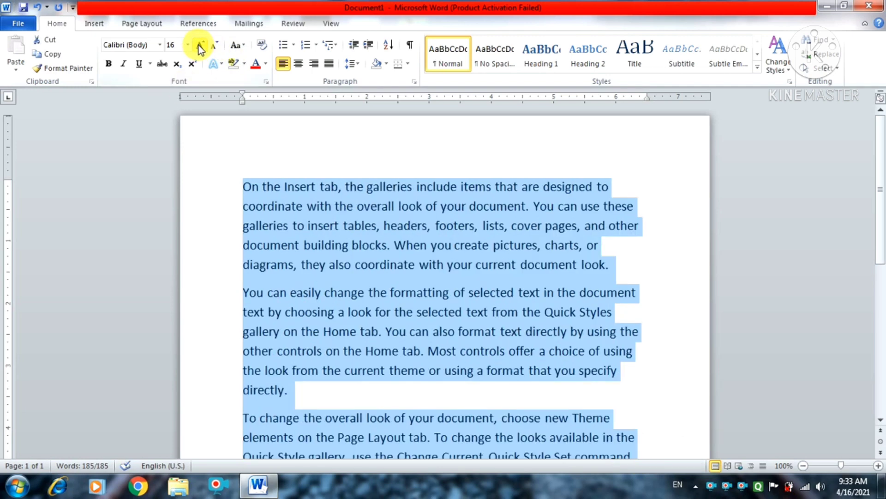
pyautogui.click(199, 45)
pyautogui.click(212, 46)
pyautogui.click(212, 45)
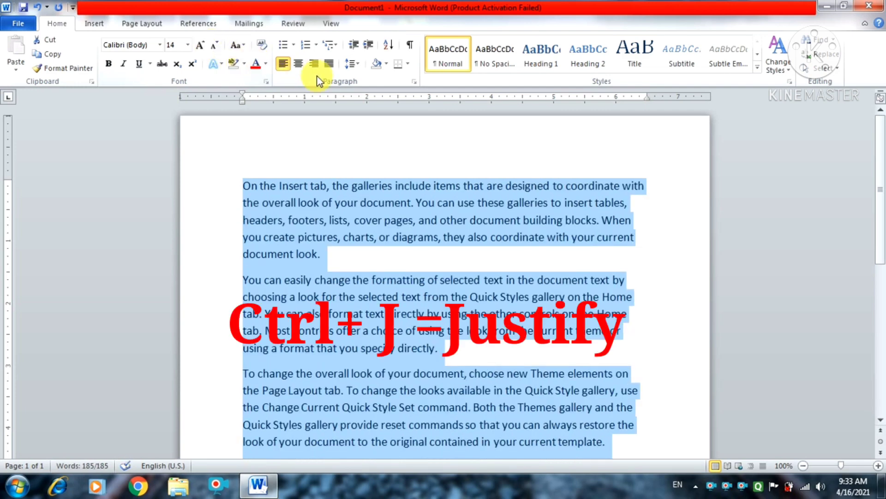
# Justify the selected paragraphs and clear the text selection.
pyautogui.click(329, 63)
pyautogui.click(469, 290)
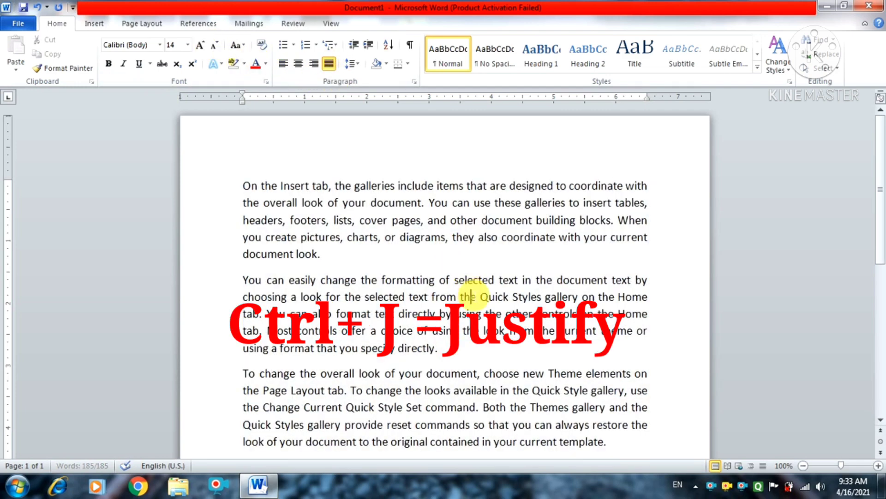
pyautogui.scroll(-1, 469, 293)
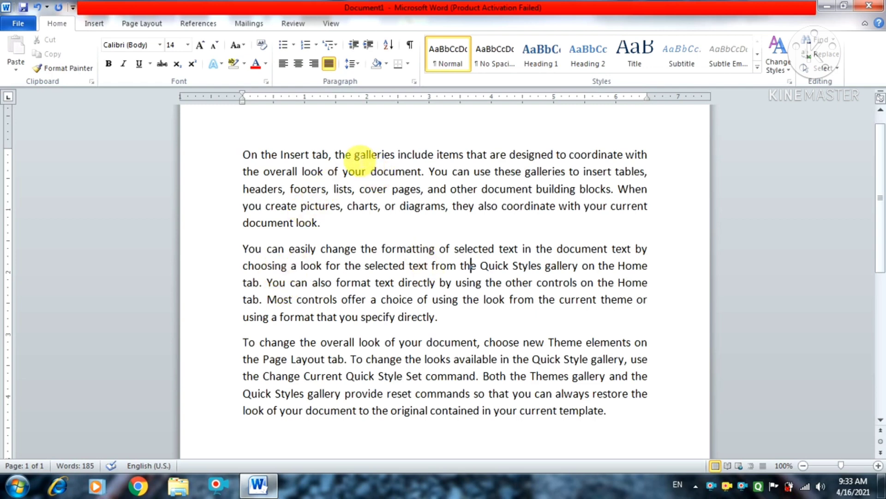
# Select only the first letter of "galleries" in the first paragraph, and clear the selection.
pyautogui.click(360, 159)
pyautogui.hotkey('shift', 'Right')
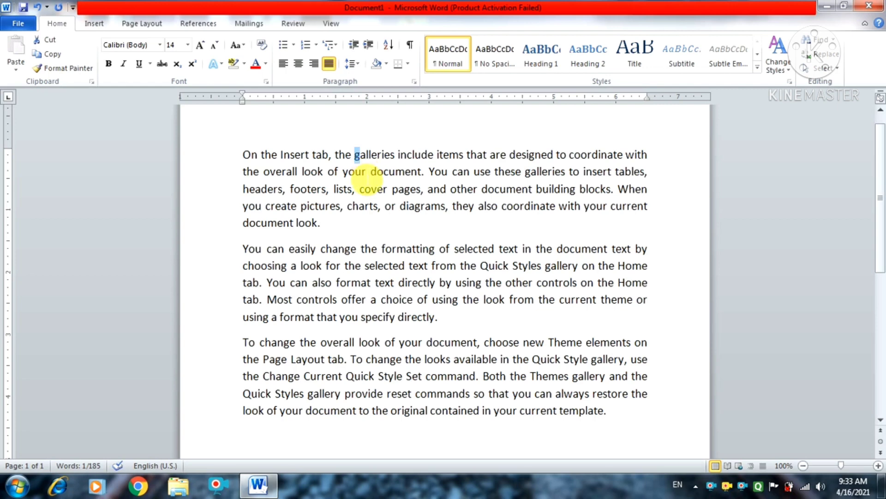
pyautogui.click(360, 208)
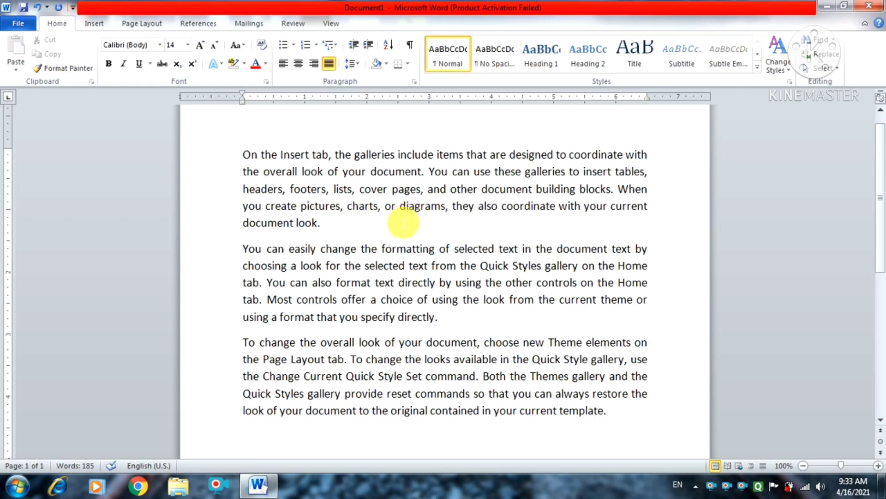
# Place the cursor before "document" in the first paragraph's second line and zoom the page to 130%.
pyautogui.click(370, 173)
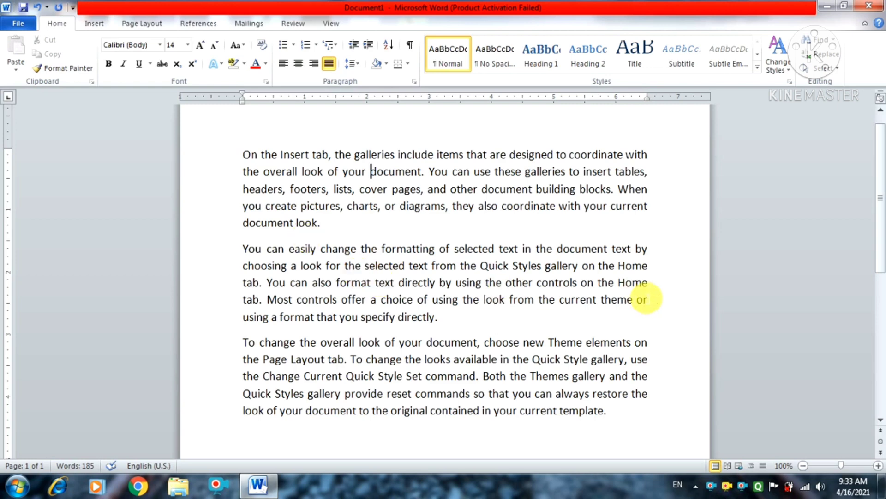
pyautogui.click(878, 465)
pyautogui.click(879, 465)
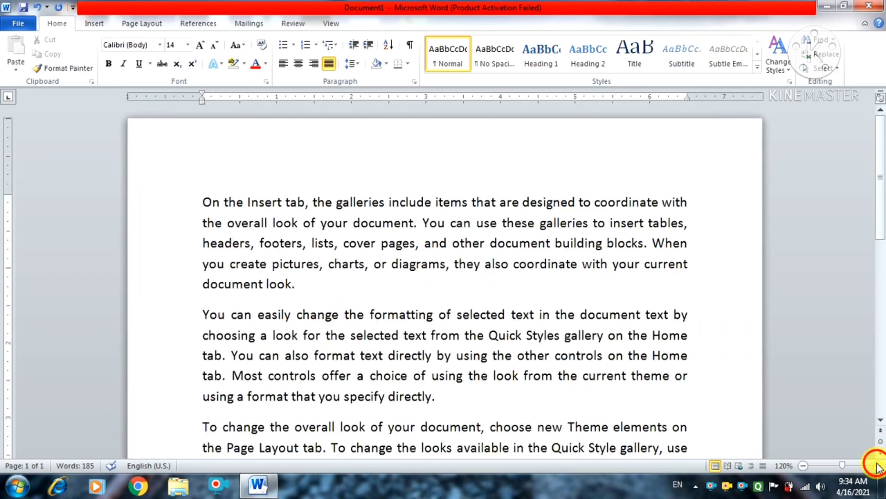
pyautogui.click(878, 465)
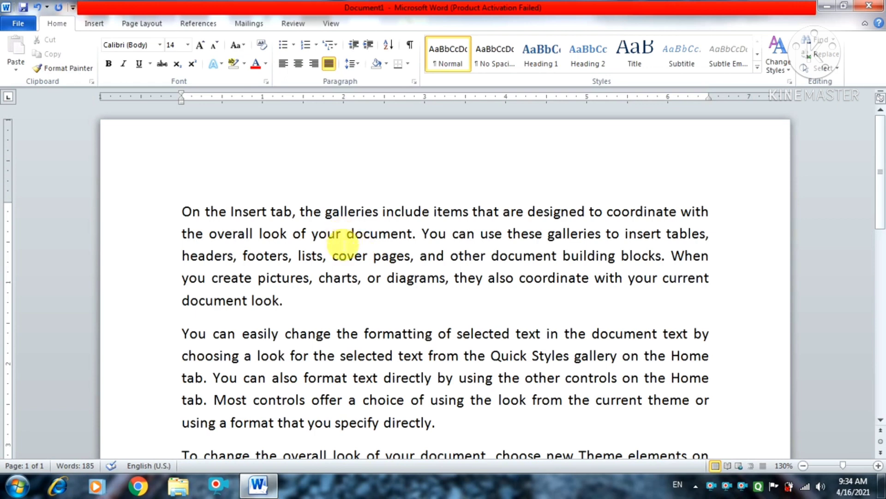
# Select the word "document" in the first paragraph's second line by extending the selection character by character, and clear the selection.
pyautogui.click(354, 239)
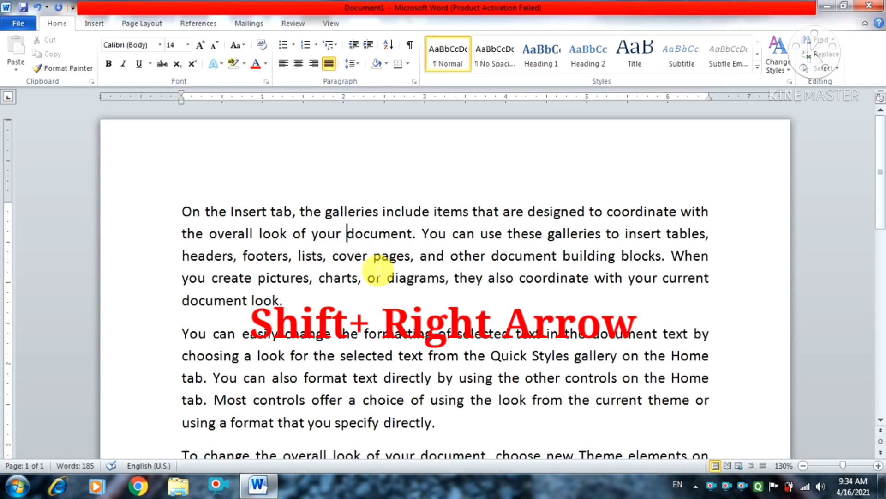
pyautogui.hotkey('shift', 'Right')
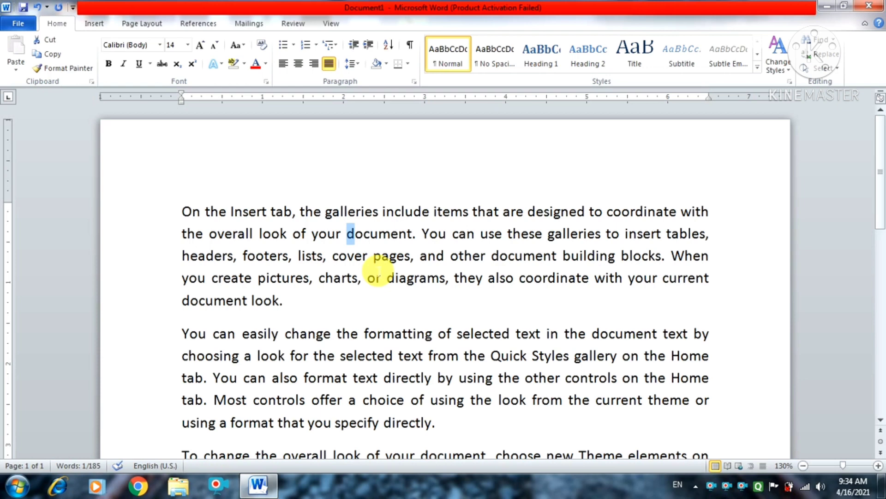
pyautogui.hotkey('shift', 'Right')
pyautogui.hotkey('shift', 'Right')
pyautogui.hotkey('shift', 'Right')
pyautogui.hotkey('shift', 'Right')
pyautogui.hotkey('shift', 'Right')
pyautogui.hotkey('shift', 'Right')
pyautogui.hotkey('shift', 'Right')
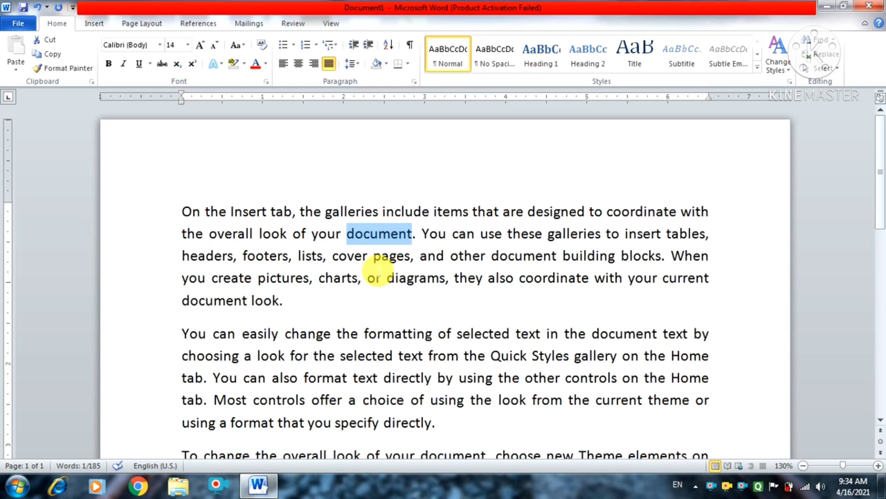
pyautogui.click(376, 274)
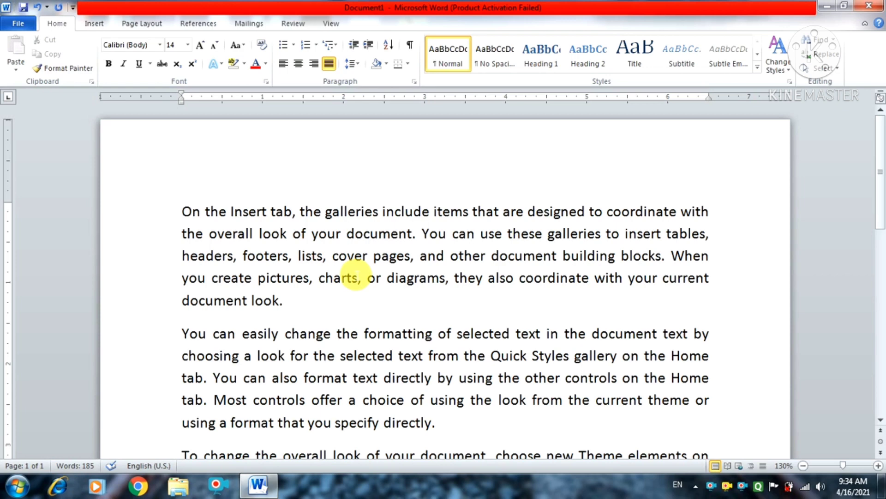
# Reselect "document" in the second line letter by letter from its first letter, and deselect it.
pyautogui.hotkey('shift', 'Right')
pyautogui.hotkey('shift', 'Right')
pyautogui.hotkey('shift', 'Right')
pyautogui.hotkey('shift', 'Right')
pyautogui.hotkey('shift', 'Right')
pyautogui.hotkey('shift', 'Right')
pyautogui.hotkey('shift', 'Right')
pyautogui.hotkey('shift', 'Right')
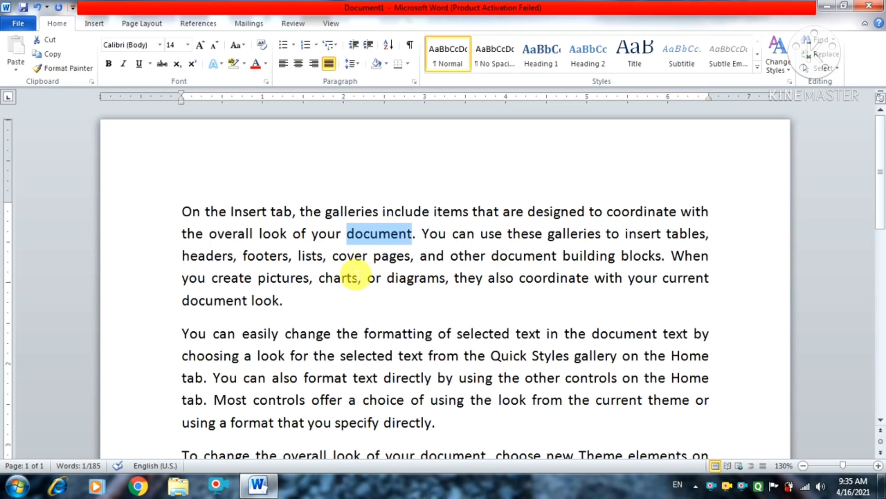
pyautogui.click(351, 274)
# Select the whole word "document" in the second line at once from within the word, and clear the selection.
pyautogui.click(370, 234)
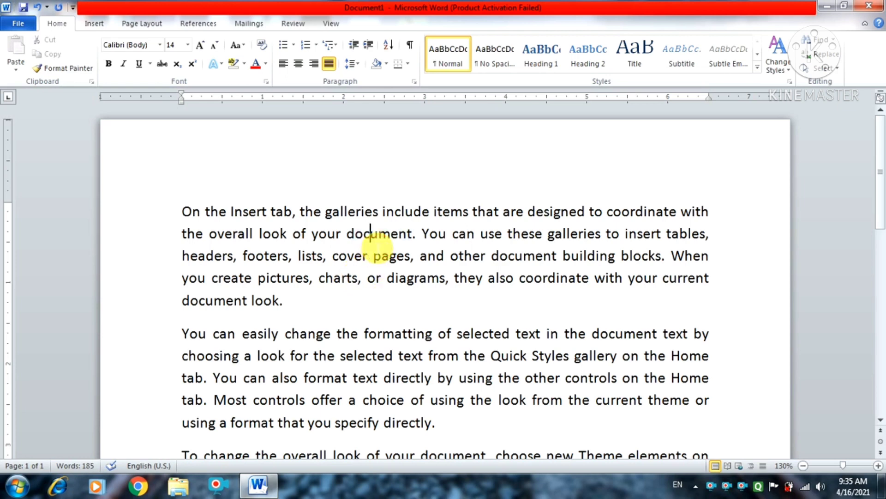
pyautogui.click(349, 234)
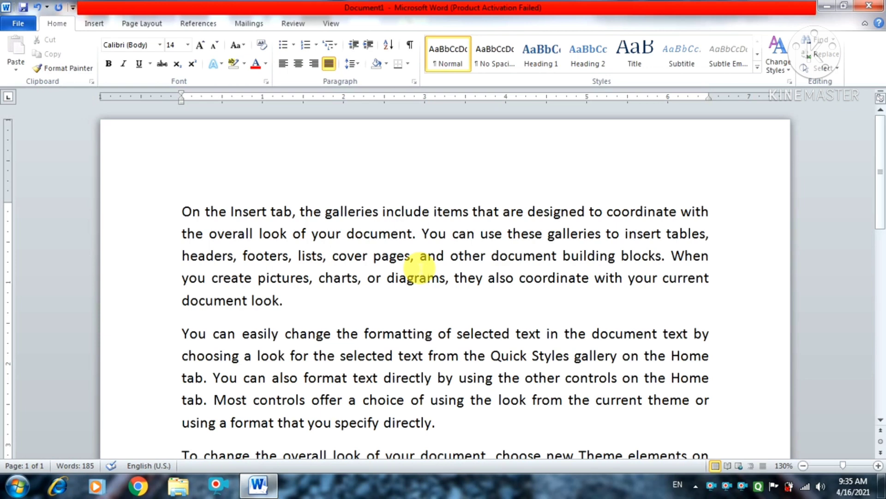
pyautogui.click(379, 233)
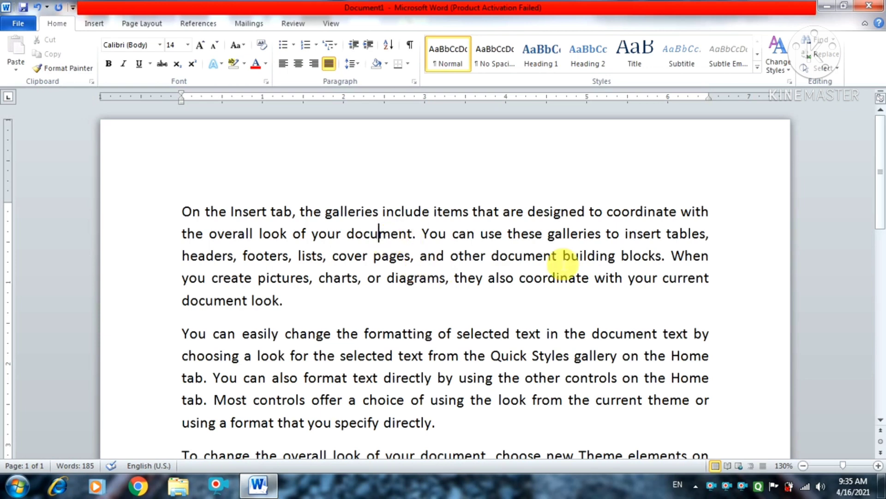
pyautogui.doubleClick(382, 235)
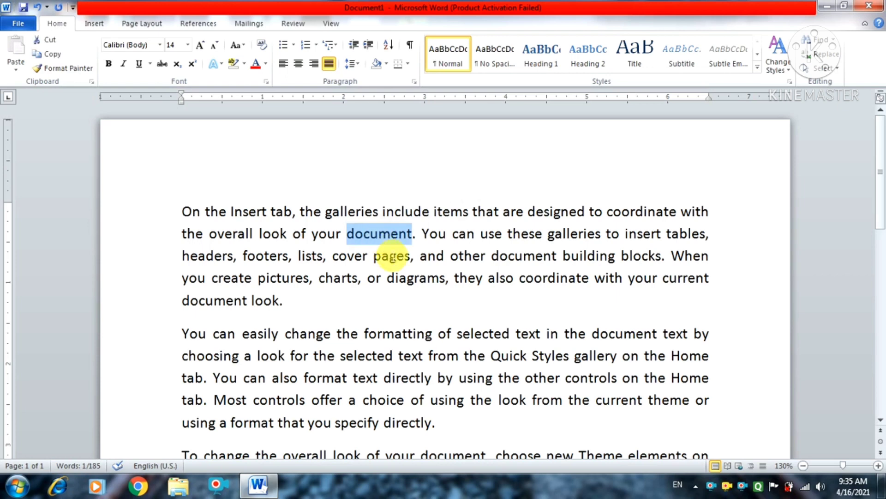
pyautogui.click(390, 255)
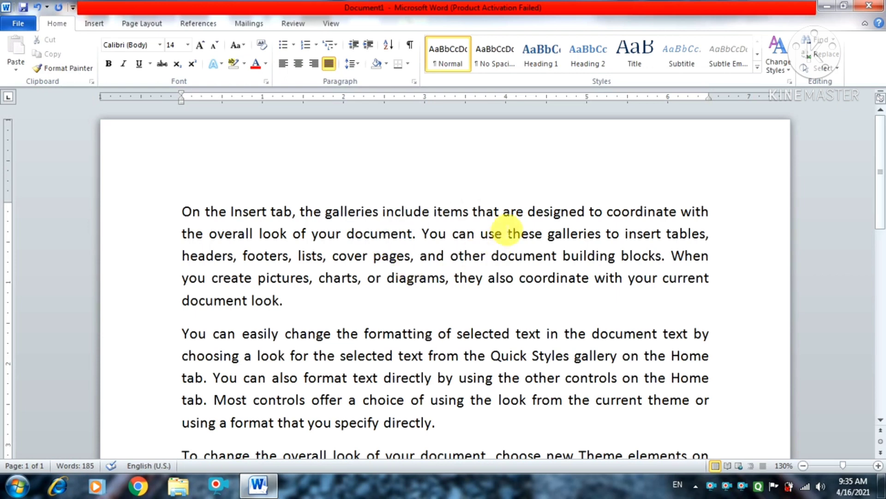
# Select the single words "are", "Insert" and "galleries" in the first line one after another, and clear the selection.
pyautogui.doubleClick(512, 212)
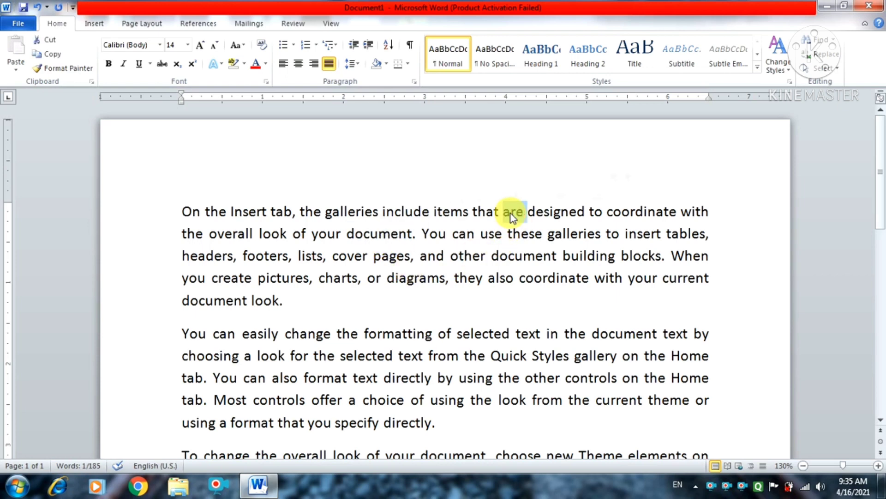
pyautogui.doubleClick(248, 210)
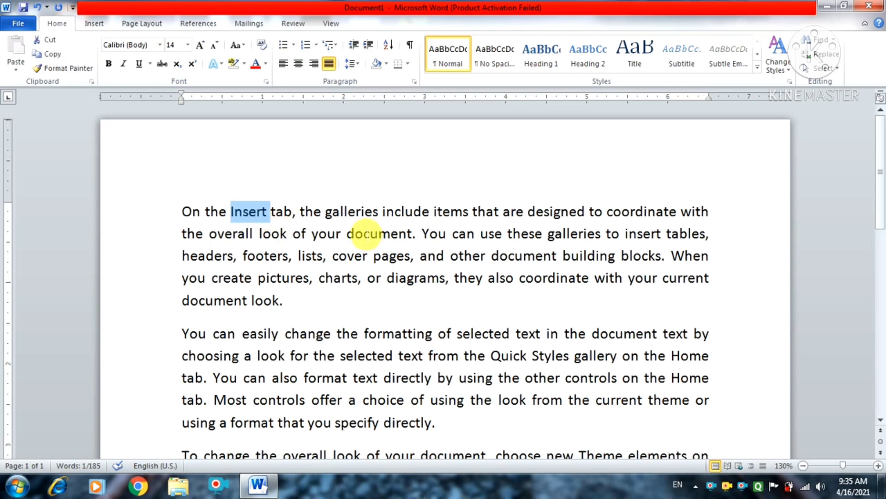
pyautogui.doubleClick(341, 213)
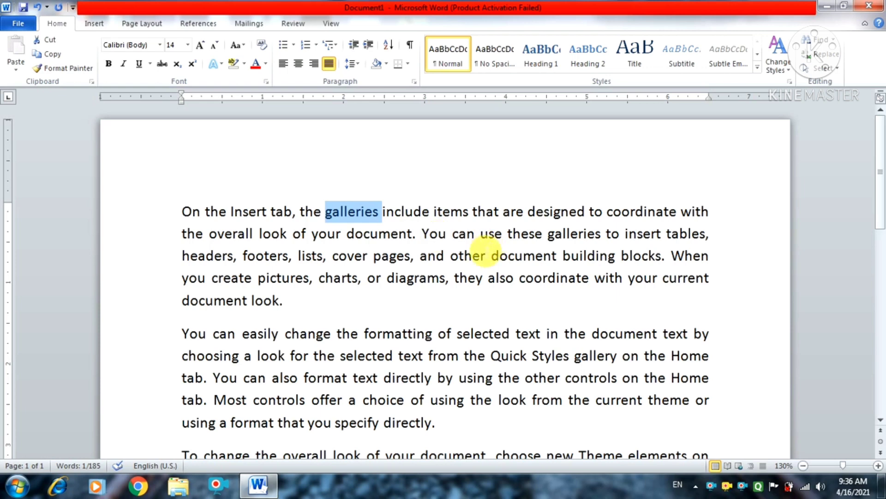
pyautogui.click(467, 266)
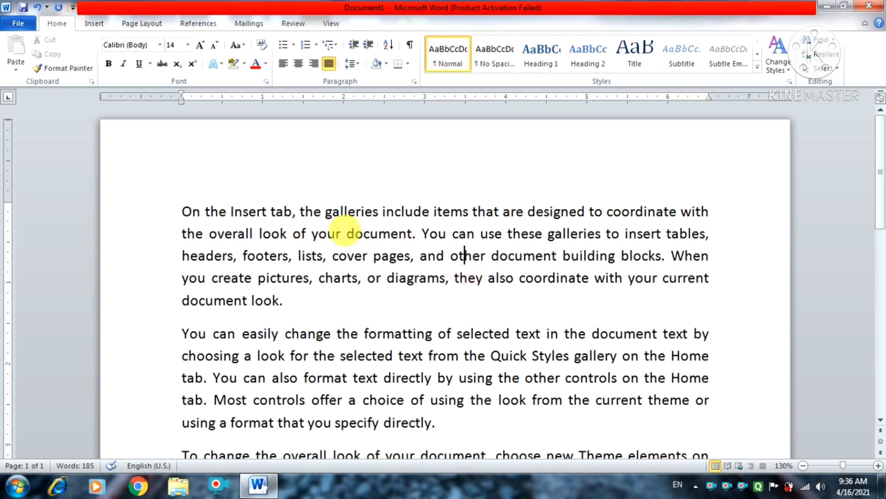
# Select the separate words "document" in the third line, "galleries" in the first line and "formatting" in the second paragraph together, and clear the selection.
pyautogui.doubleClick(361, 212)
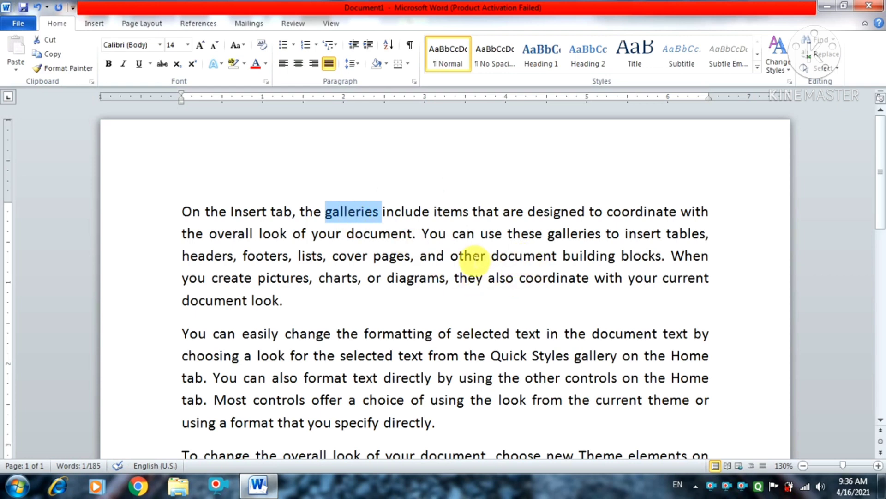
pyautogui.doubleClick(536, 256)
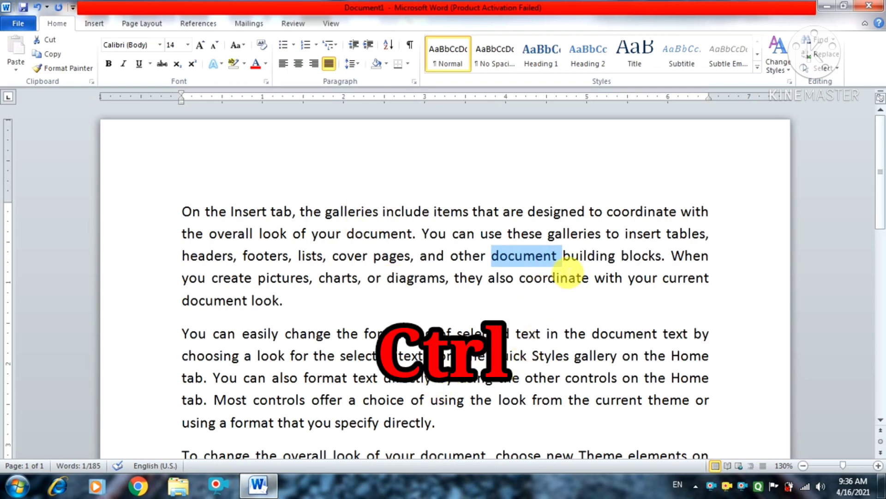
pyautogui.keyDown('ctrl'); pyautogui.doubleClick(350, 213); pyautogui.keyUp('ctrl')
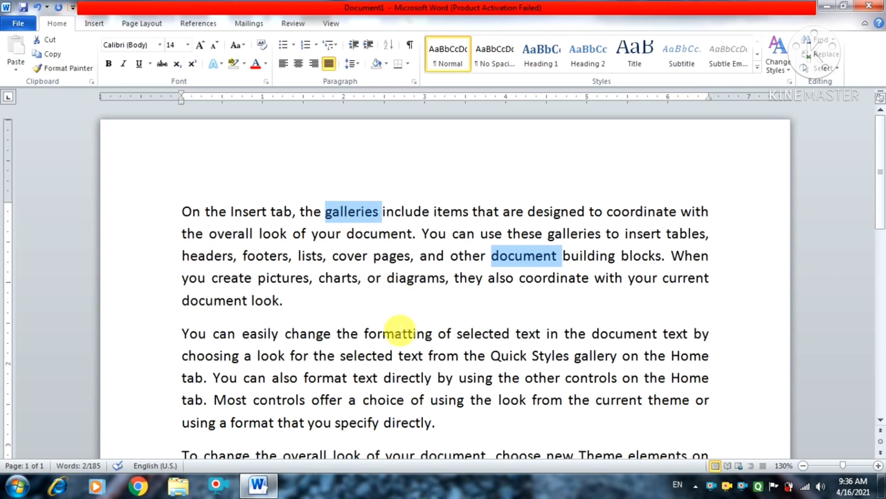
pyautogui.keyDown('ctrl'); pyautogui.doubleClick(393, 335); pyautogui.keyUp('ctrl')
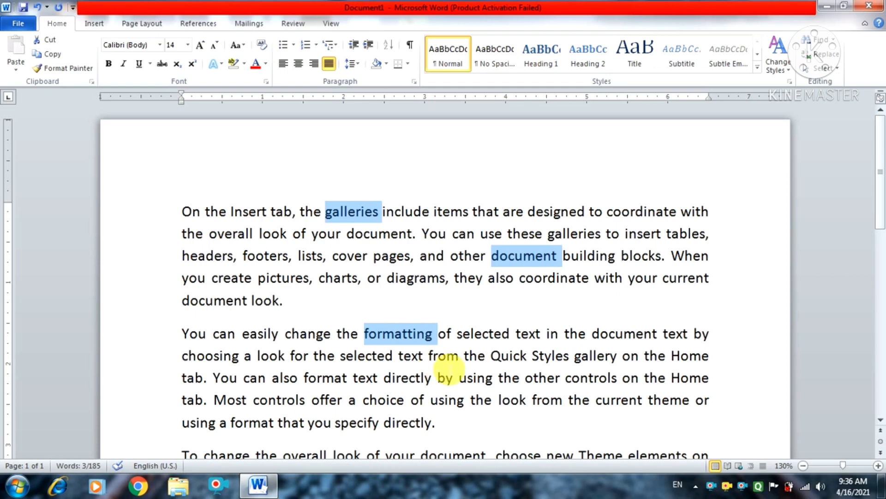
pyautogui.scroll(-1, 447, 364)
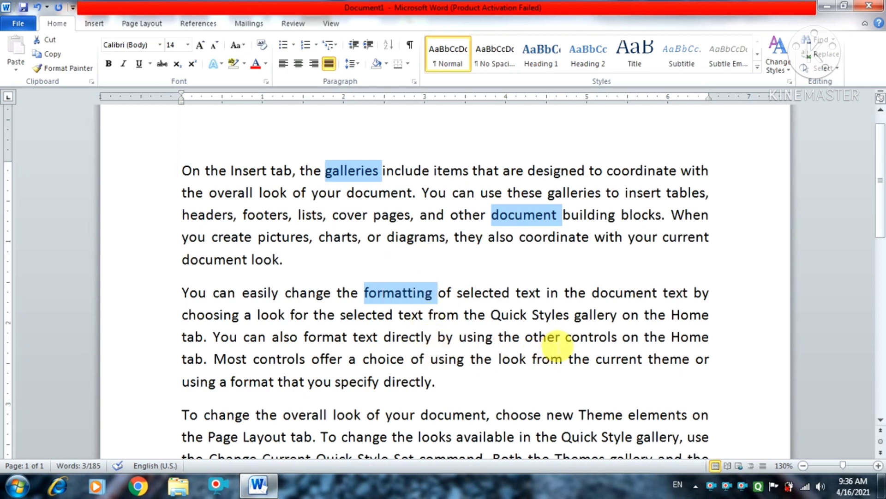
pyautogui.click(557, 341)
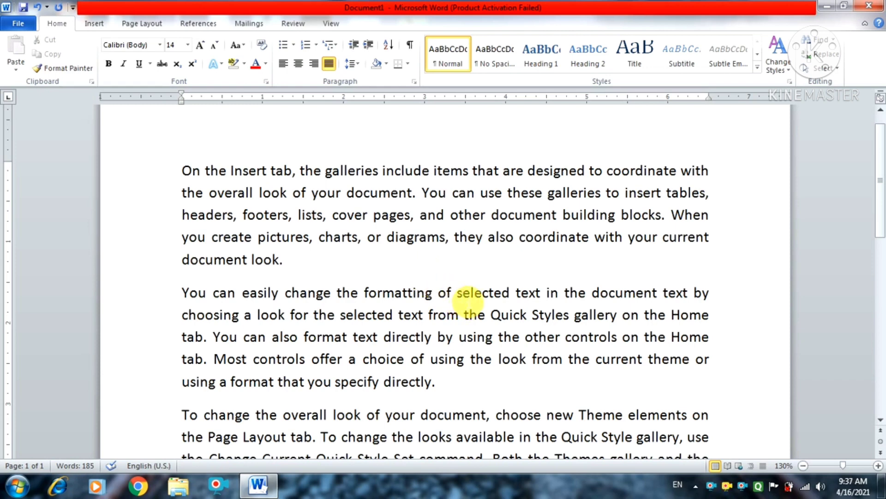
# Select the non-adjacent words "selected", "galleries" and "formatting" together, and clear the selection.
pyautogui.doubleClick(467, 294)
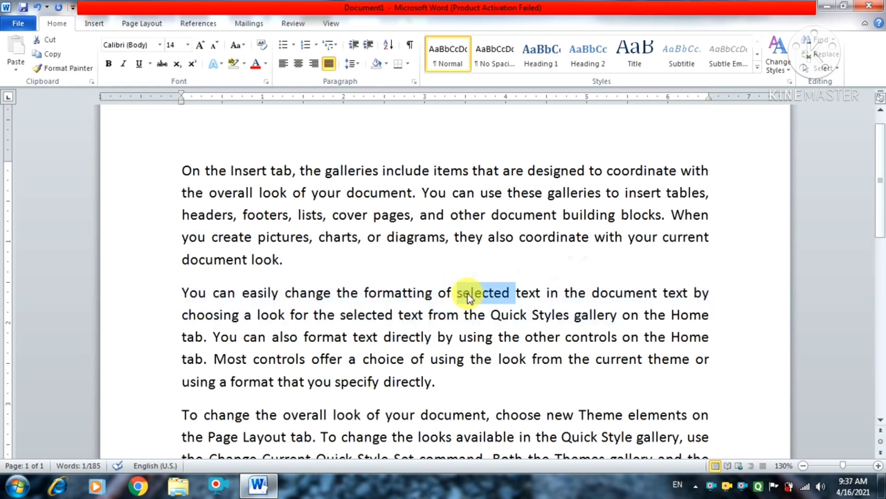
pyautogui.keyDown('ctrl'); pyautogui.click(339, 171); pyautogui.keyUp('ctrl')
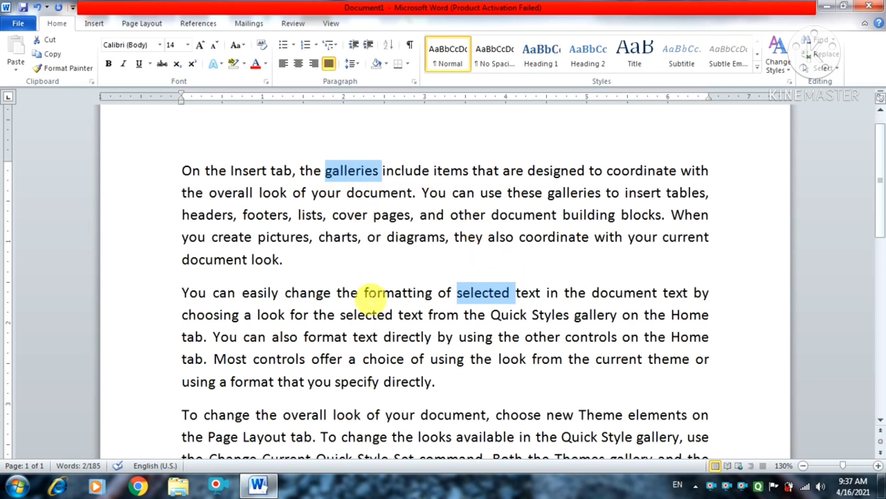
pyautogui.keyDown('ctrl'); pyautogui.doubleClick(385, 294); pyautogui.keyUp('ctrl')
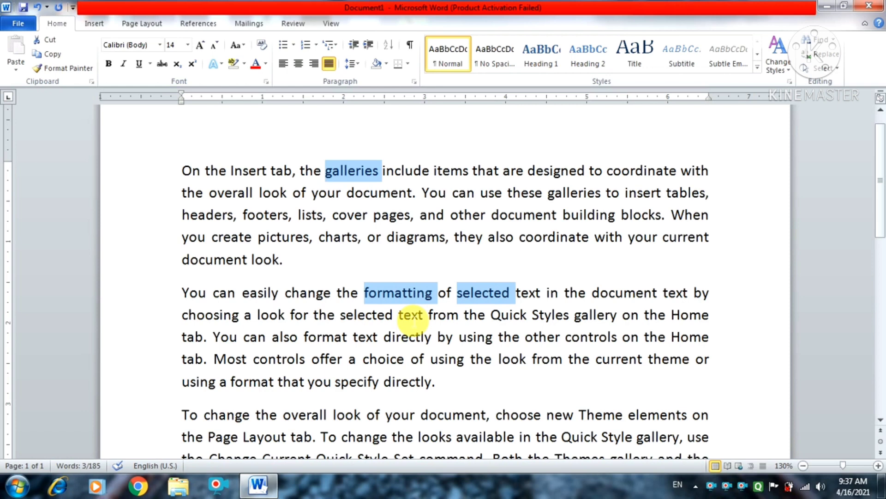
pyautogui.click(343, 234)
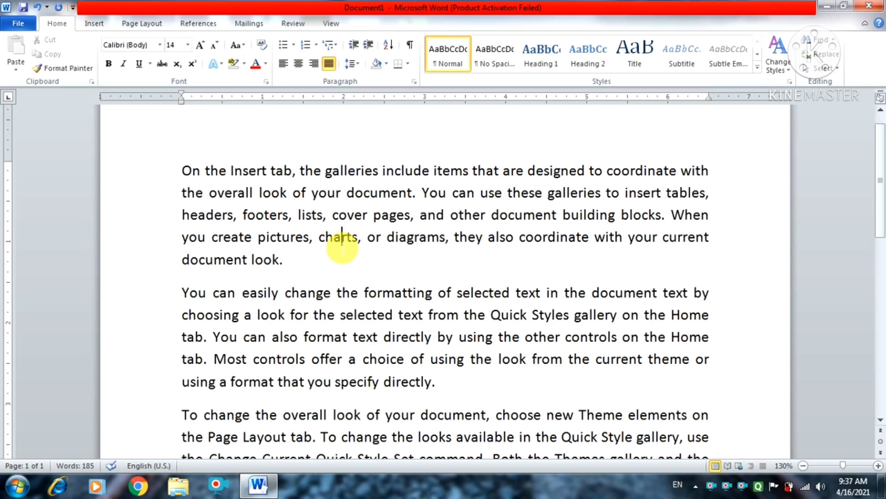
# Select the opening paragraph's first line in one sweep, reselect it as a range from its start to "with", and clear each selection.
pyautogui.moveTo(183, 172); pyautogui.dragTo(710, 171)
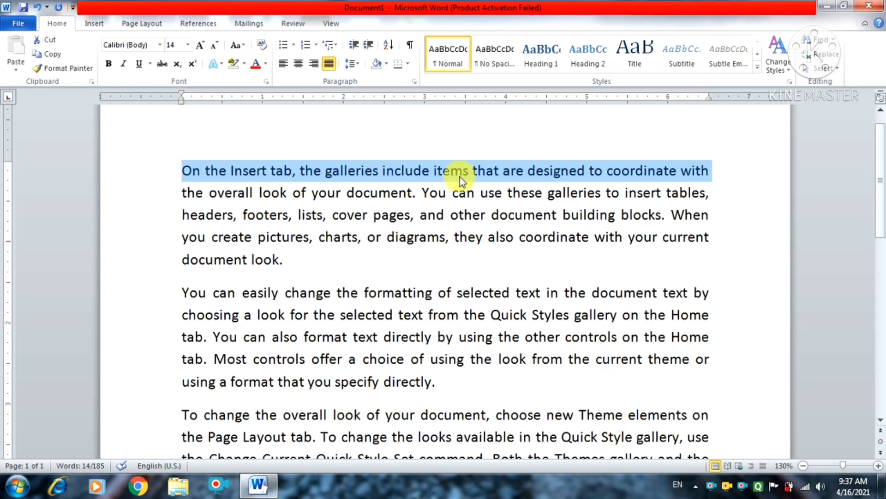
pyautogui.click(591, 239)
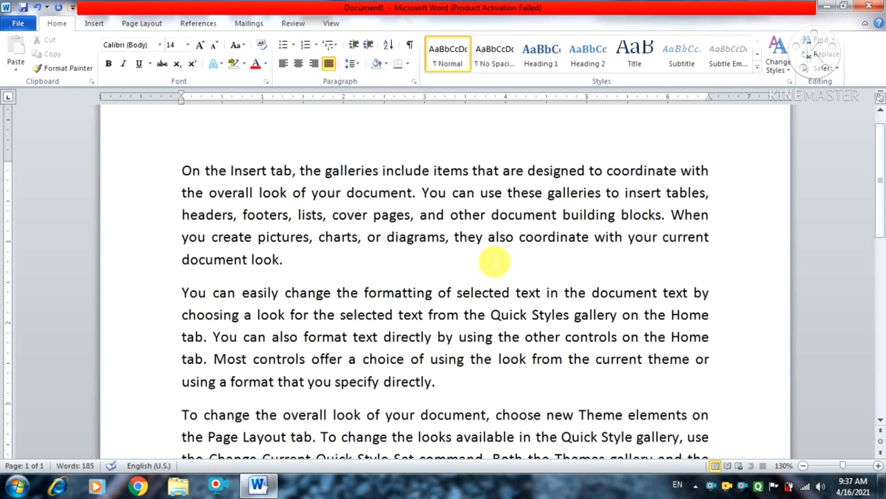
pyautogui.click(187, 171)
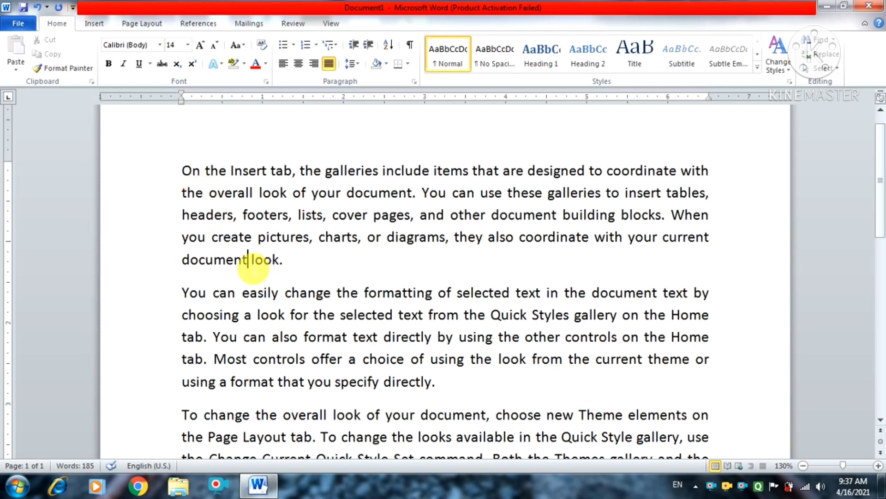
pyautogui.click(188, 171)
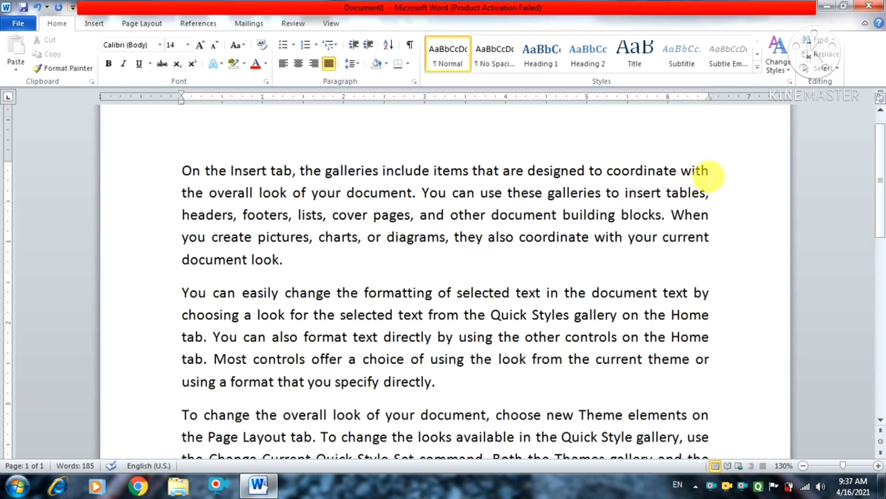
pyautogui.keyDown('shift'); pyautogui.click(701, 171); pyautogui.keyUp('shift')
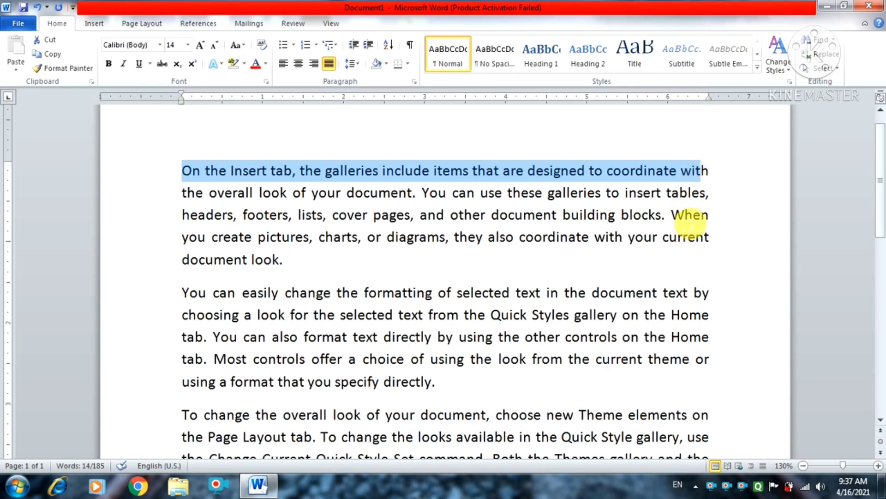
pyautogui.click(403, 170)
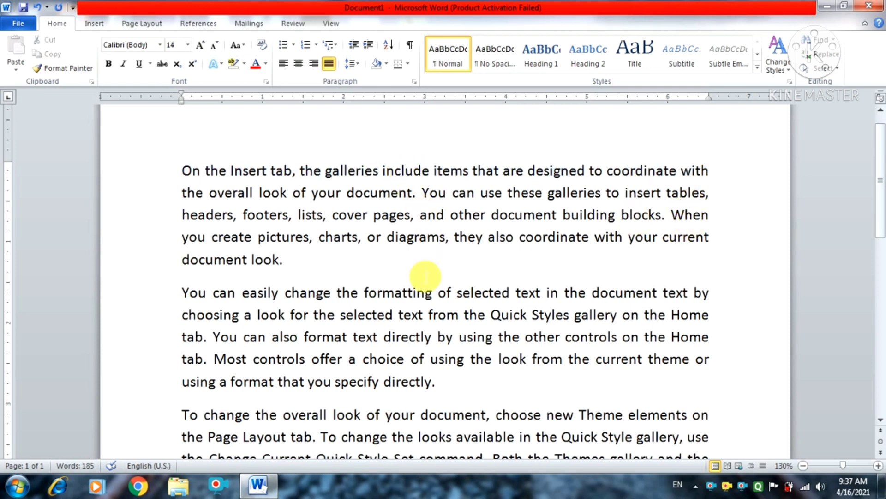
# Select the second paragraph's first line as a range from its start to "by", and clear the selection.
pyautogui.click(185, 297)
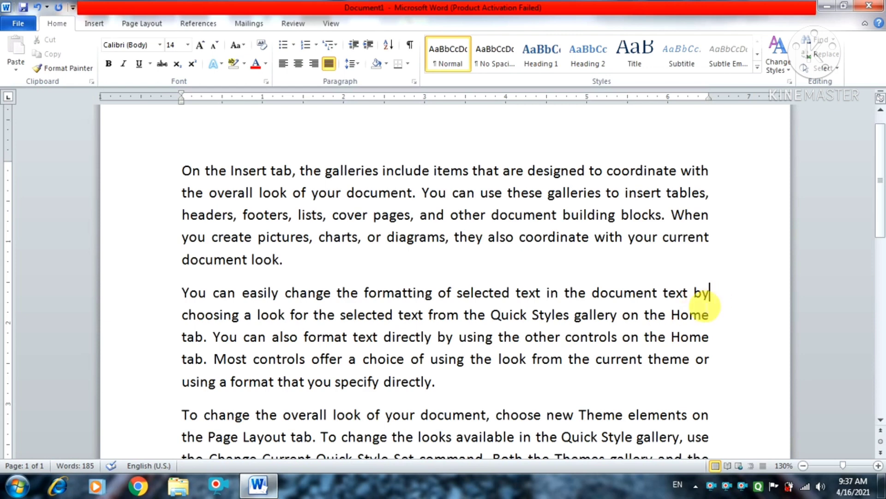
pyautogui.click(193, 300)
pyautogui.click(184, 294)
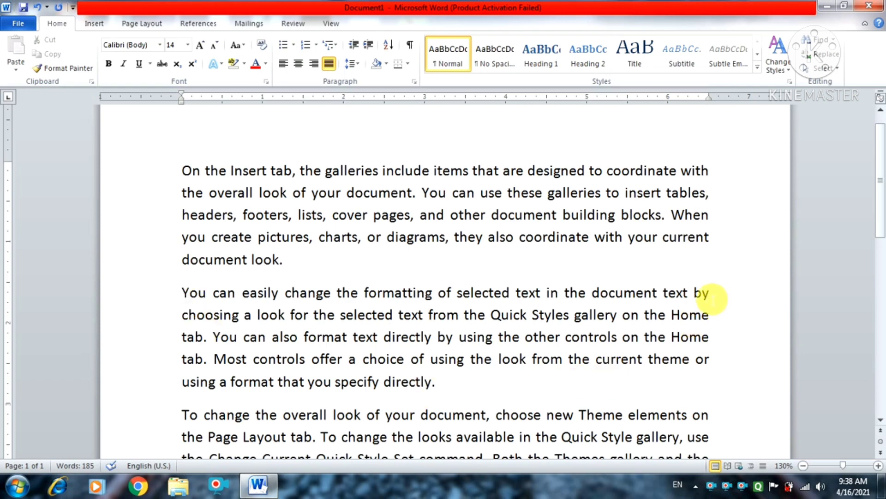
pyautogui.keyDown('shift'); pyautogui.click(708, 297); pyautogui.keyUp('shift')
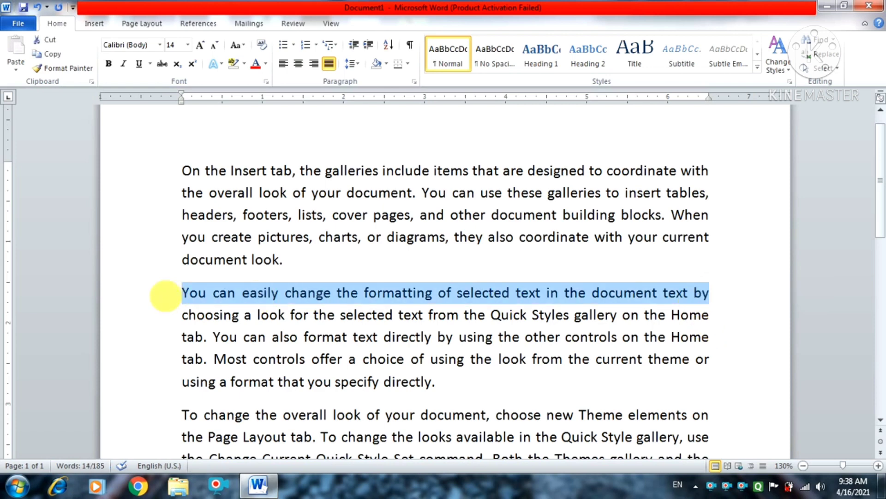
pyautogui.click(644, 293)
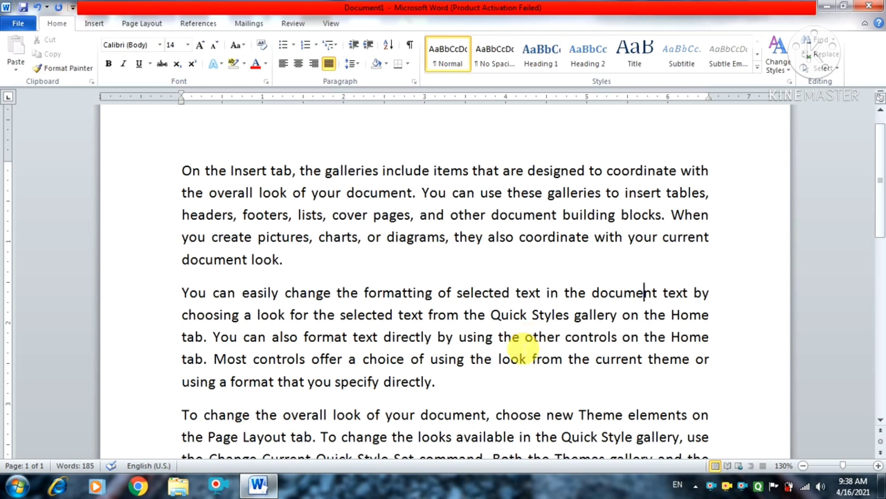
pyautogui.click(182, 293)
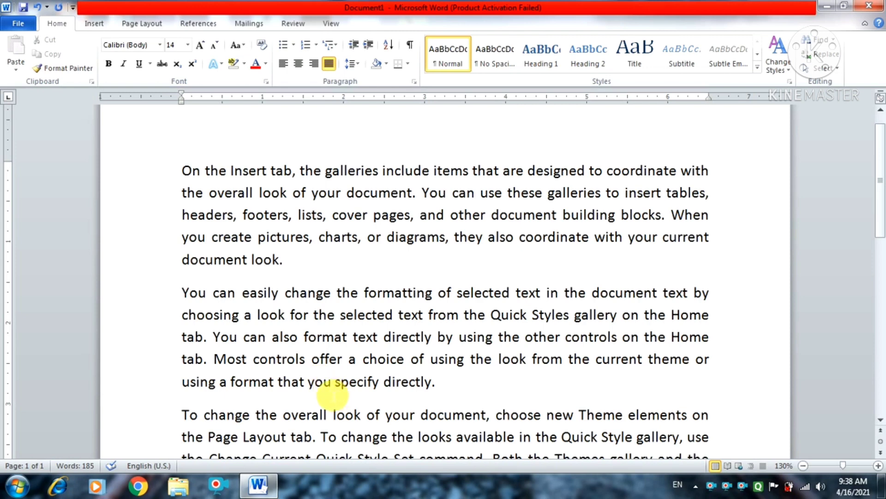
pyautogui.click(208, 344)
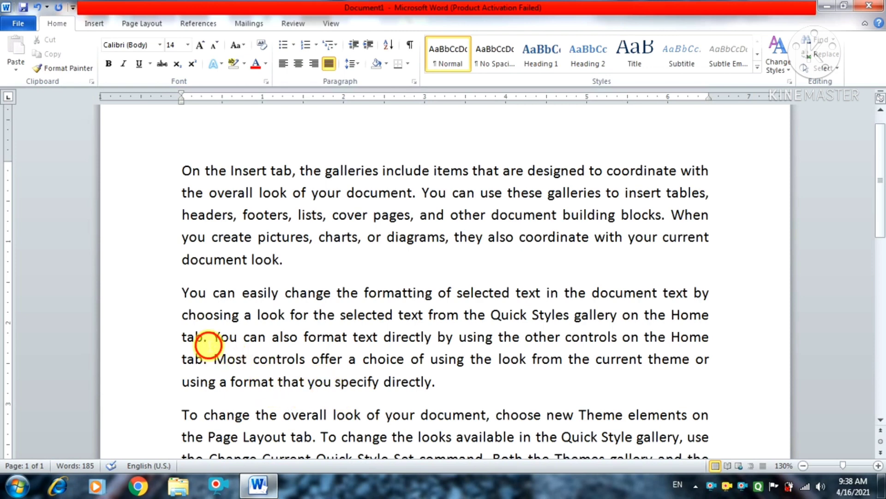
pyautogui.press('BackSpace')
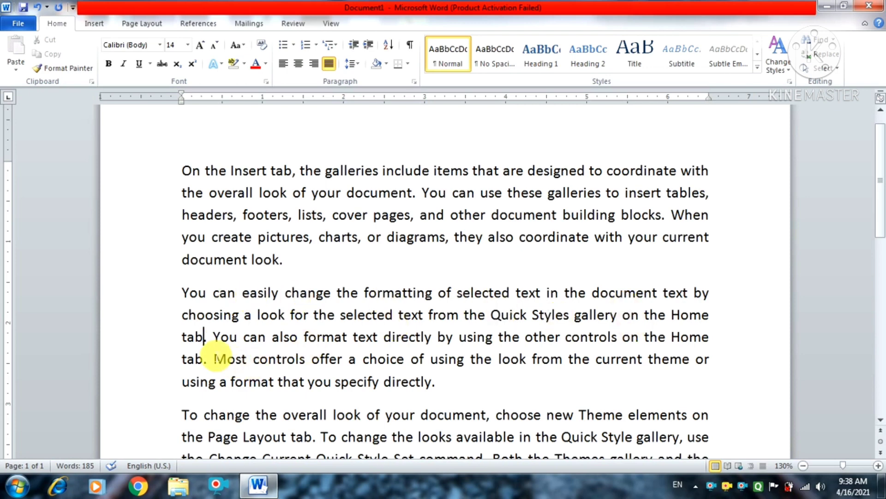
pyautogui.write('.')
pyautogui.click(351, 335)
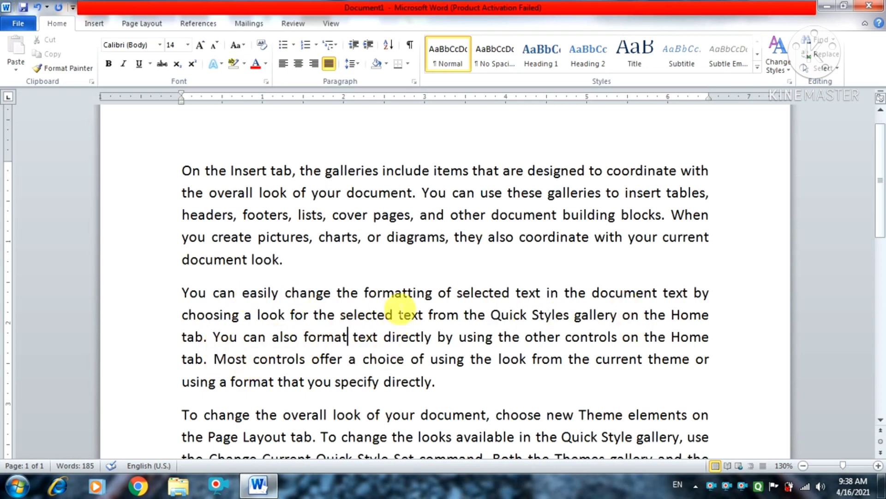
pyautogui.click(397, 298)
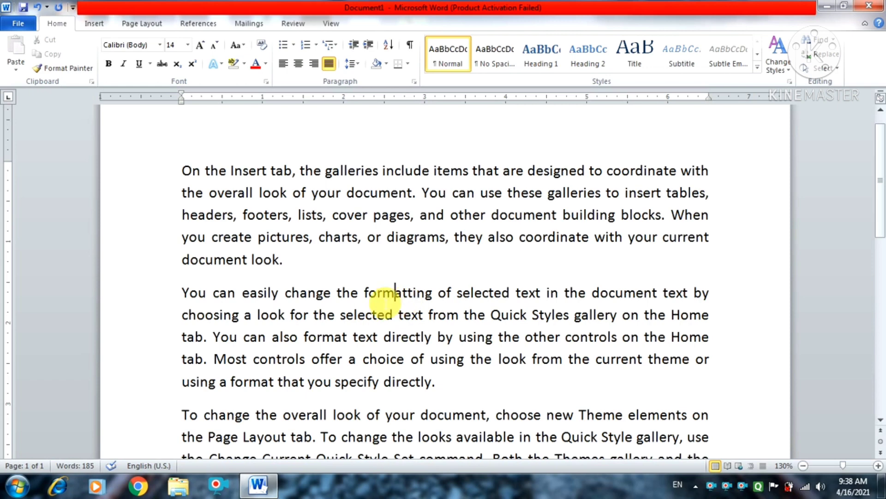
# Select the second paragraph's first sentence as a range from "You" to "tab".
pyautogui.click(190, 295)
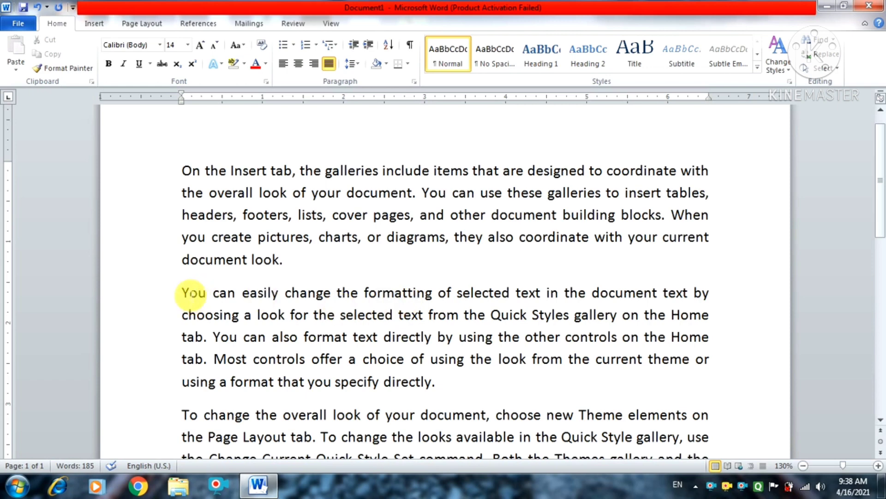
pyautogui.click(185, 293)
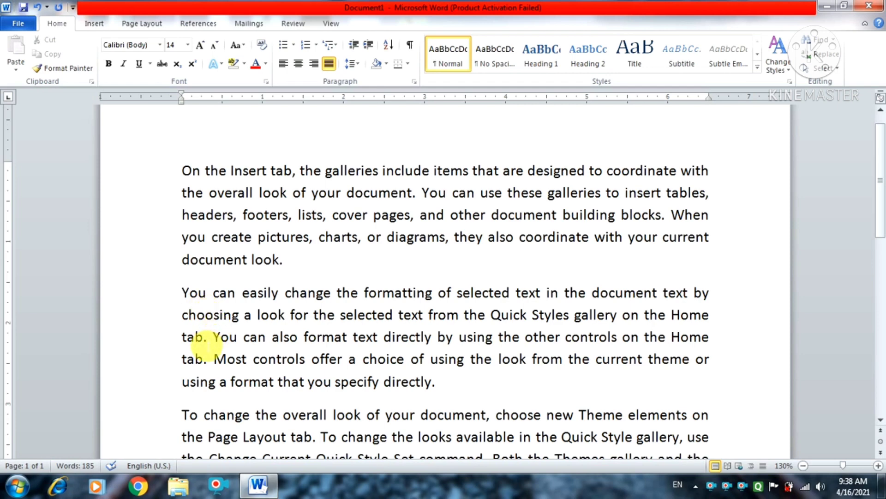
pyautogui.keyDown('shift'); pyautogui.click(205, 337); pyautogui.keyUp('shift')
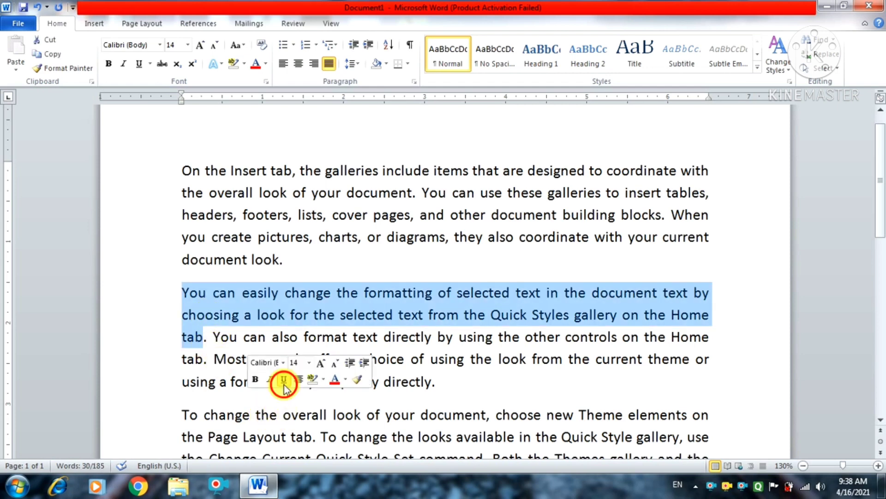
# Underline the selected sentence, remove the underline again, and clear the selection.
pyautogui.click(284, 380)
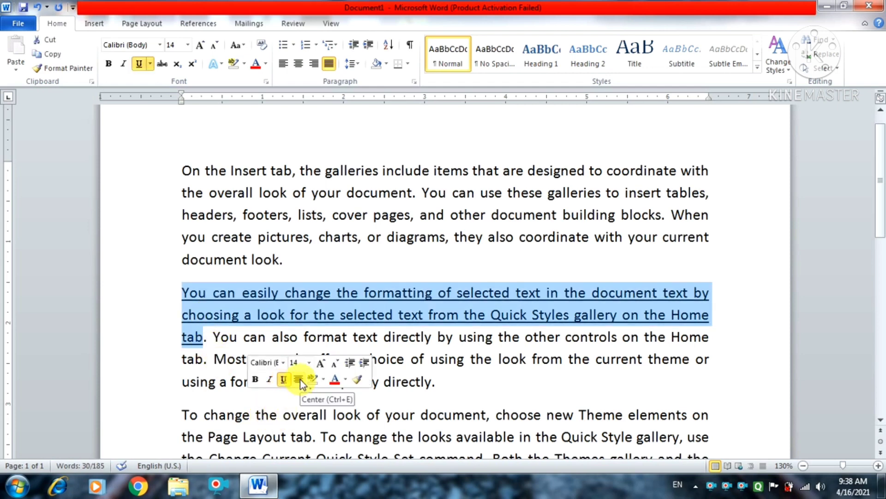
pyautogui.click(283, 379)
pyautogui.click(258, 292)
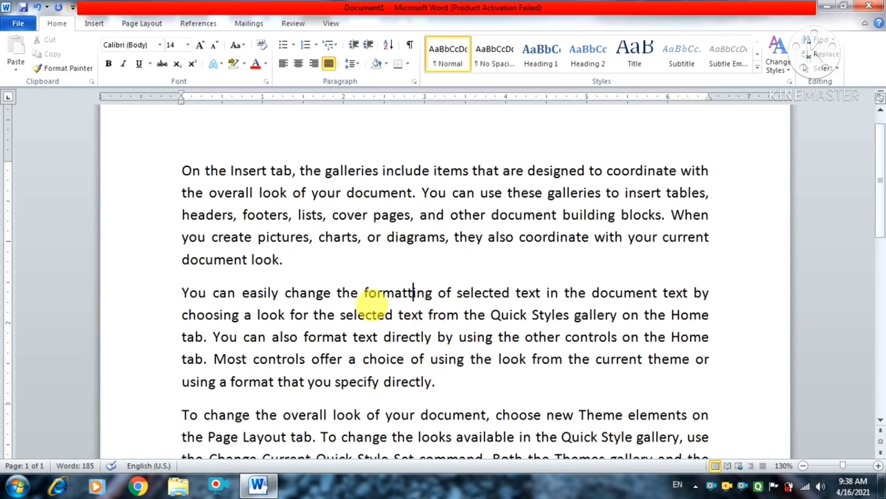
# Select the second paragraph's whole first sentence from within the word "formatting", and clear the selection.
pyautogui.click(403, 292)
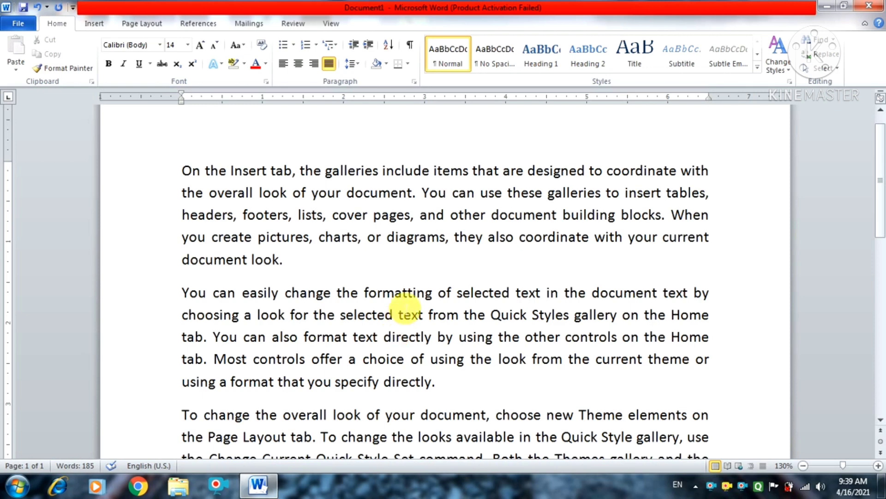
pyautogui.keyDown('ctrl'); pyautogui.click(398, 292); pyautogui.keyUp('ctrl')
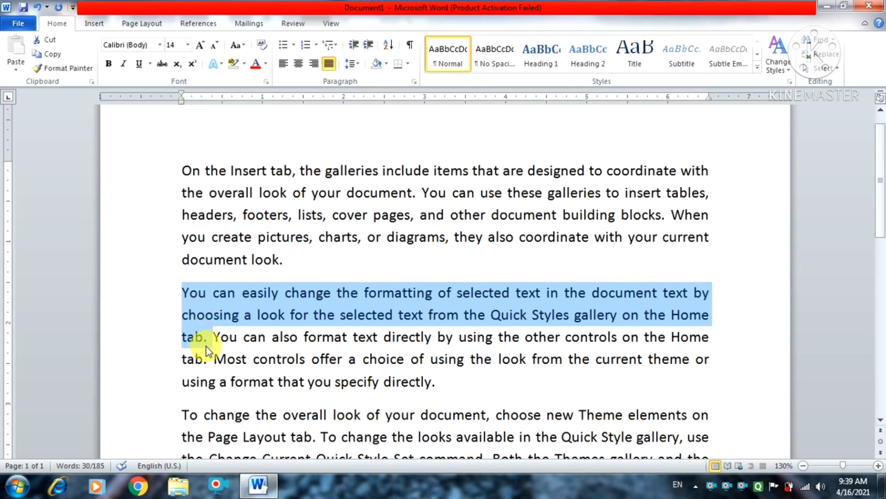
pyautogui.click(325, 381)
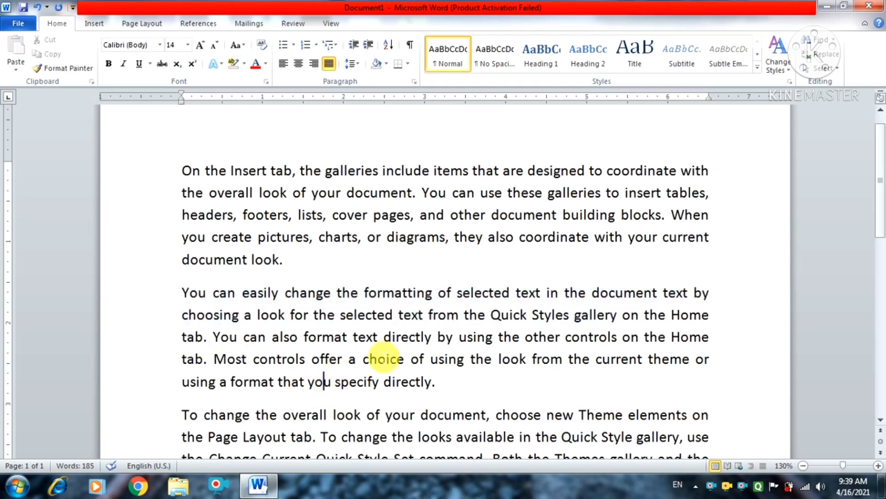
# Select the opening paragraph's whole second sentence, beginning "You can use these galleries", and clear the selection.
pyautogui.click(529, 192)
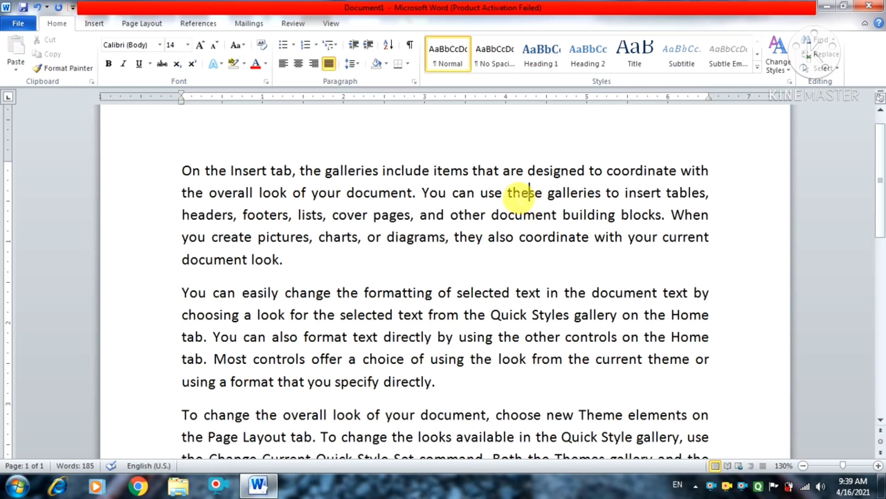
pyautogui.keyDown('ctrl'); pyautogui.click(514, 192); pyautogui.keyUp('ctrl')
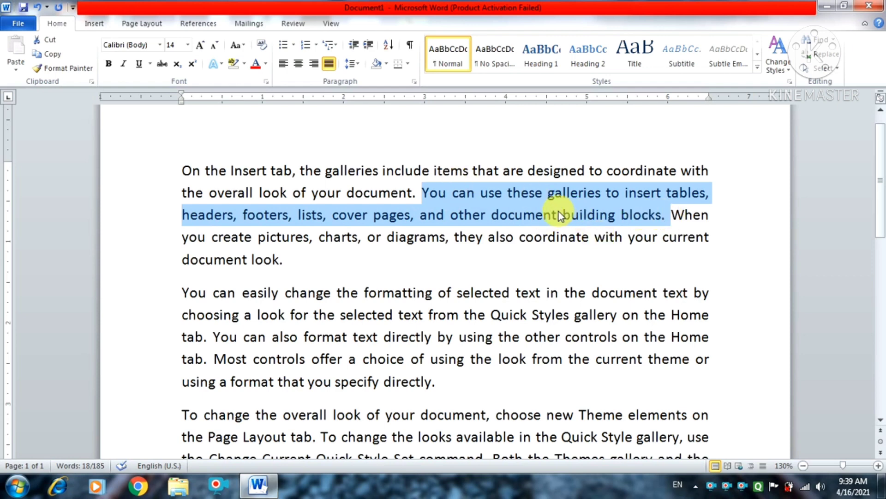
pyautogui.click(442, 215)
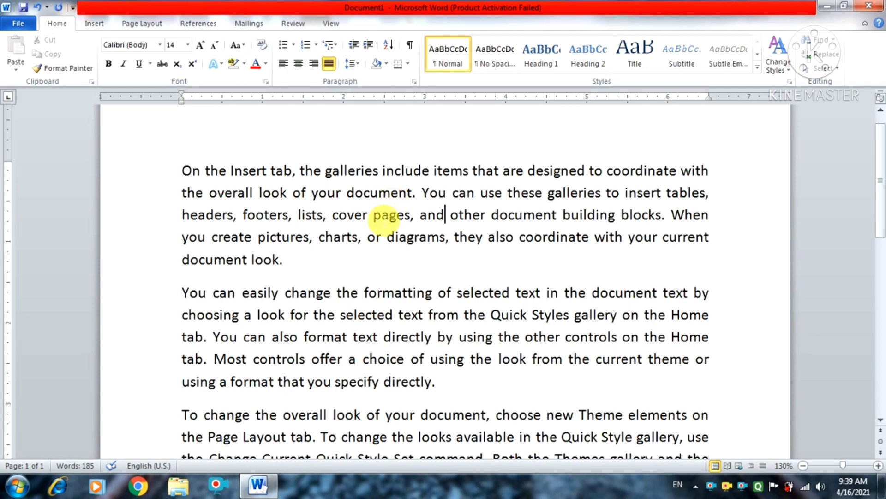
pyautogui.click(263, 193)
pyautogui.click(342, 237)
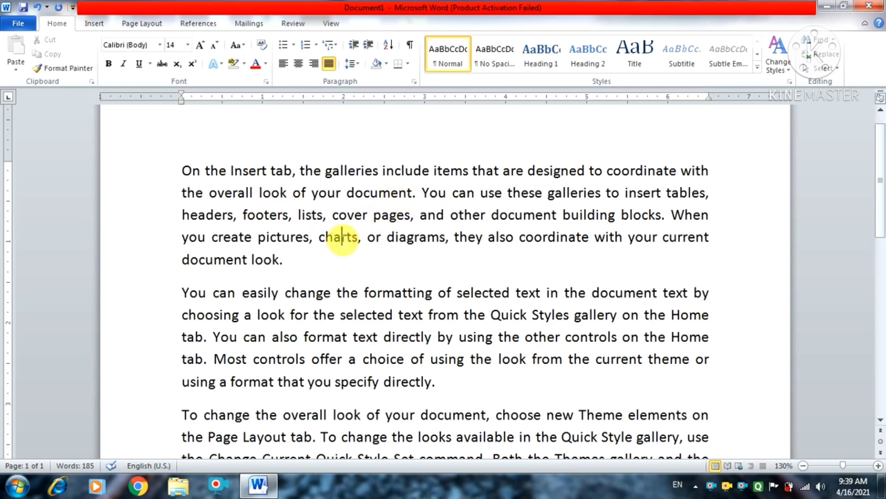
# Select the whole opening paragraph, switch to only its word "galleries", and reselect the whole paragraph, clearing each selection.
pyautogui.click(348, 172)
pyautogui.tripleClick(352, 173)
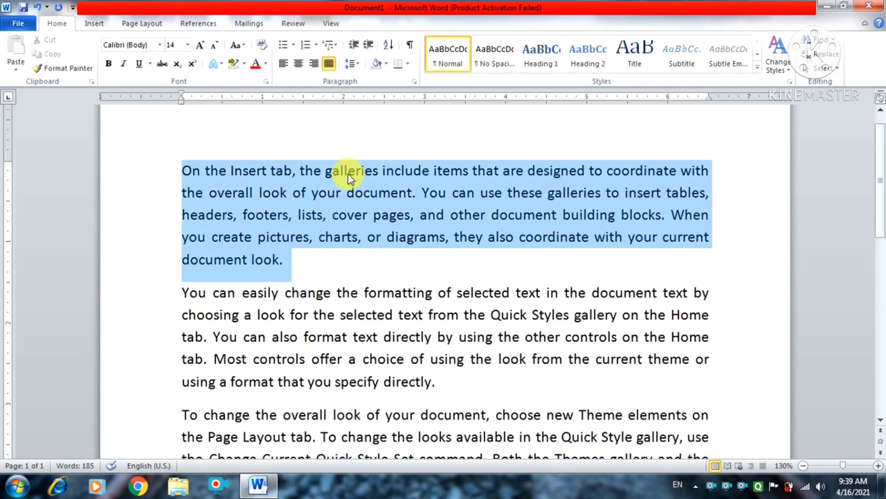
pyautogui.click(369, 178)
pyautogui.doubleClick(371, 176)
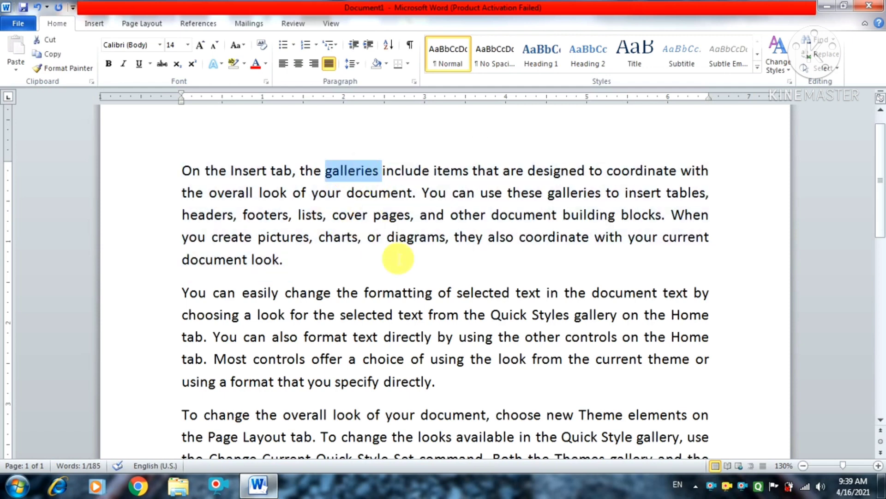
pyautogui.click(396, 255)
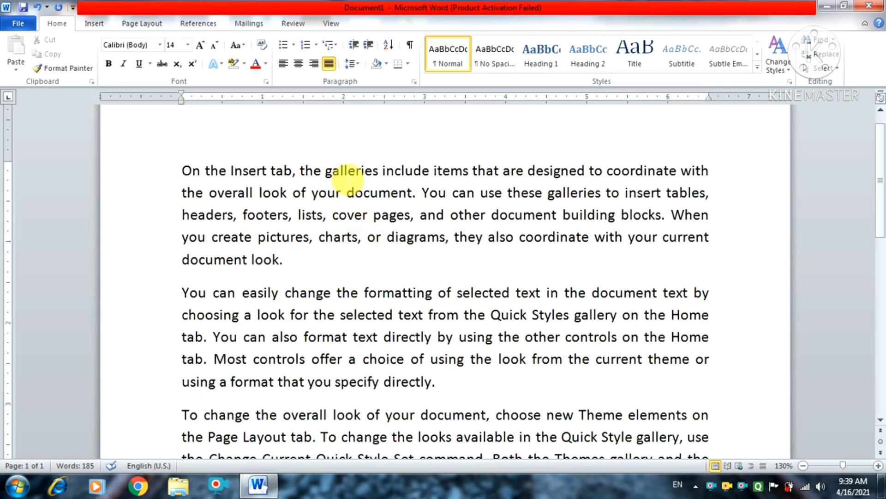
pyautogui.tripleClick(348, 170)
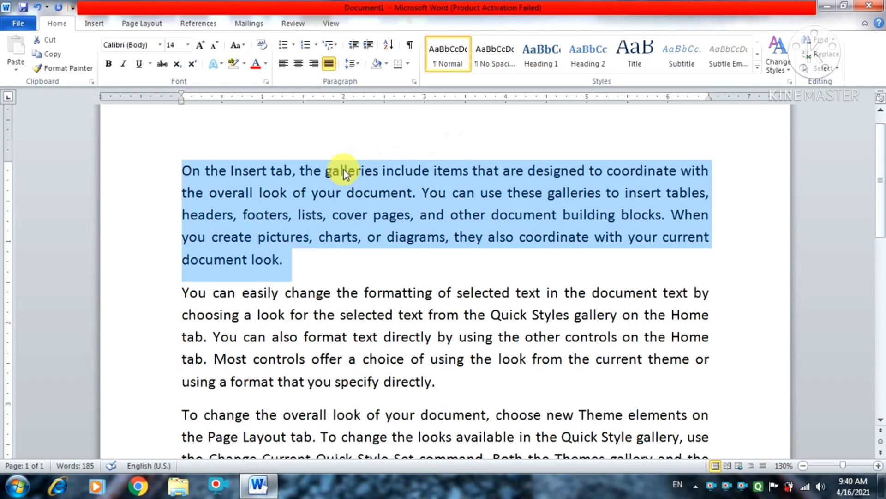
pyautogui.click(316, 280)
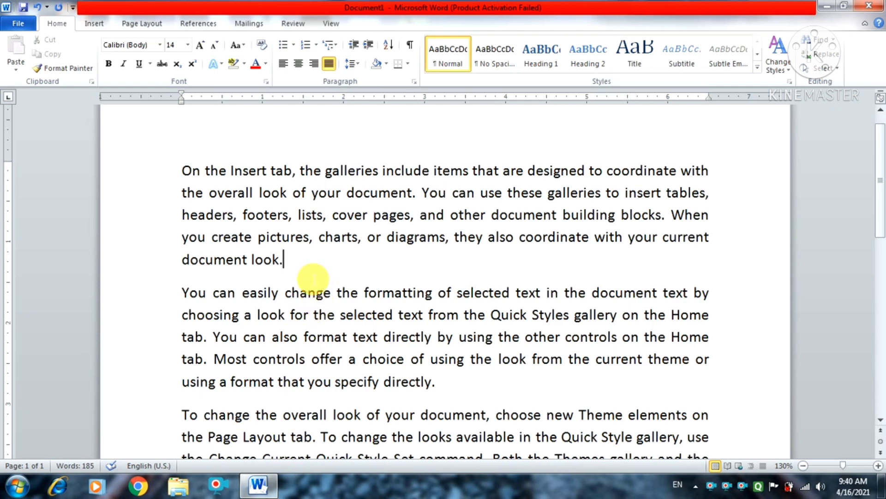
# Select the words "cover" and "and" in the third line one after another, extend to the whole paragraph, and clear the selection.
pyautogui.scroll(-1, 313, 278)
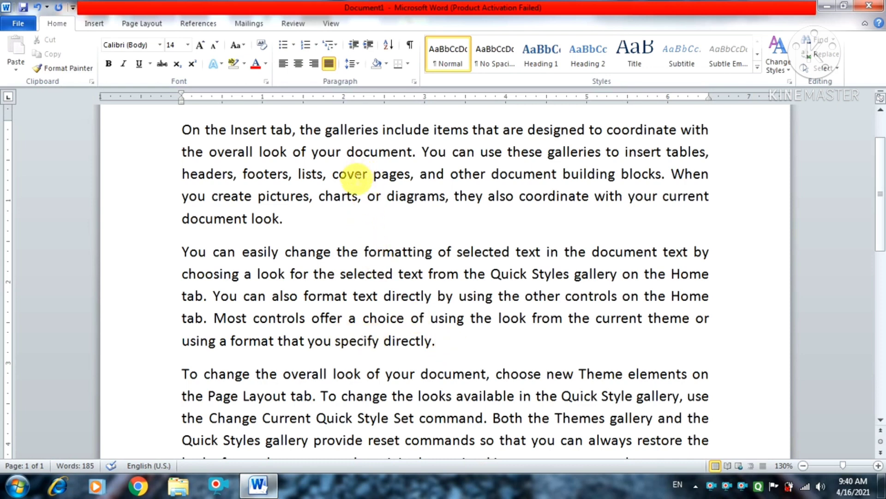
pyautogui.doubleClick(352, 175)
pyautogui.doubleClick(420, 180)
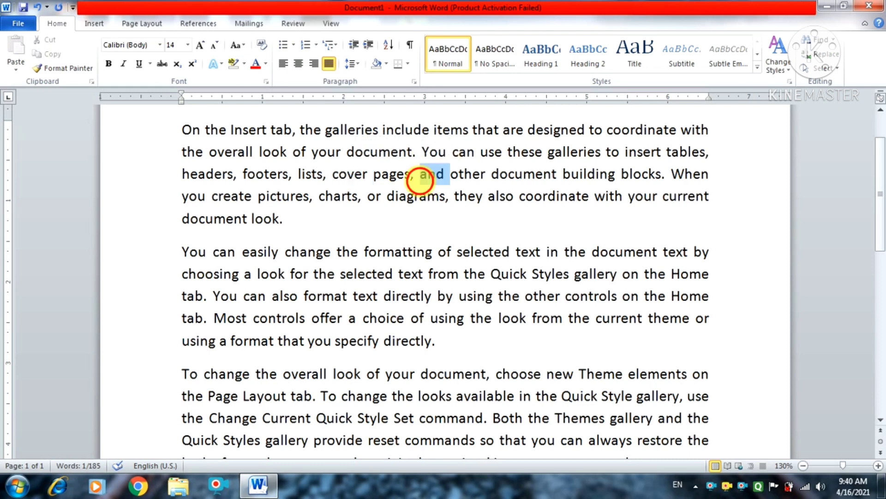
pyautogui.tripleClick(420, 180)
pyautogui.click(361, 247)
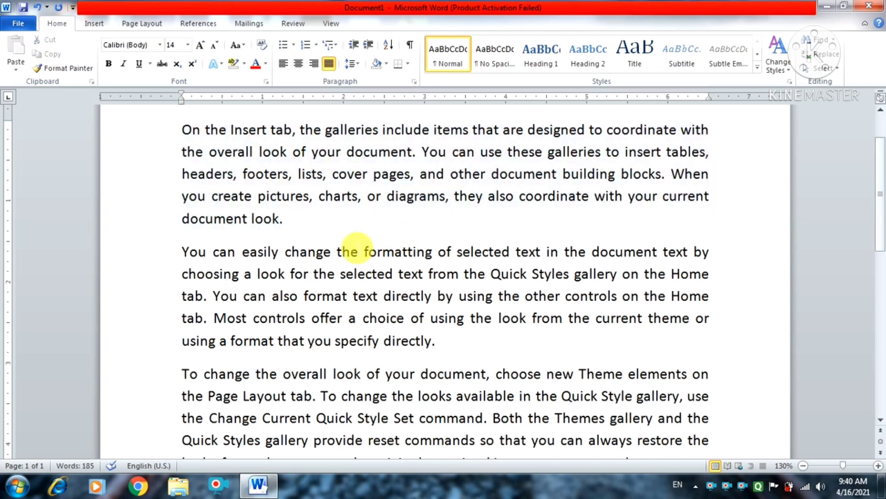
# Select the first two paragraphs in one sweep, reselect them as a range from "On" to "directly.", and clear each selection.
pyautogui.moveTo(179, 132); pyautogui.dragTo(390, 346)
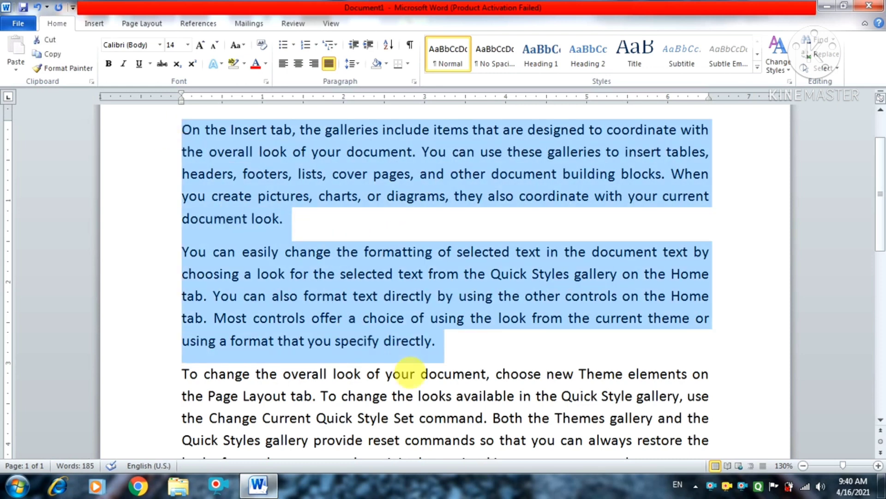
pyautogui.click(433, 357)
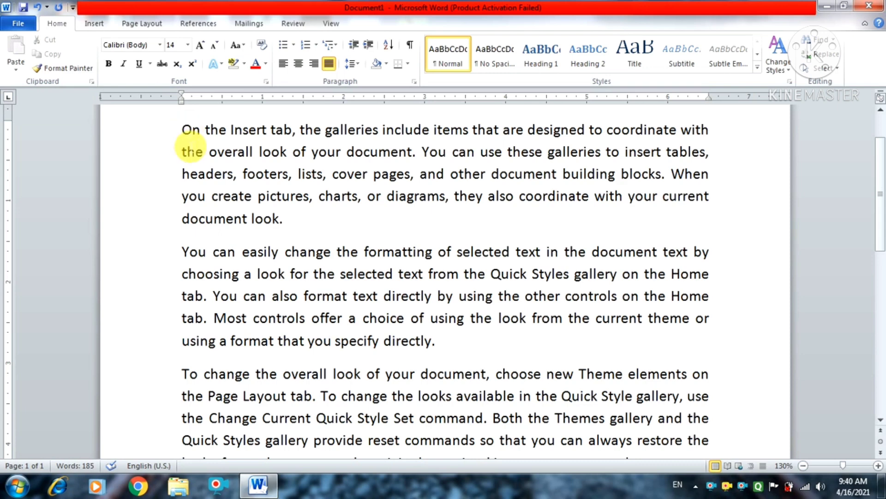
pyautogui.click(188, 132)
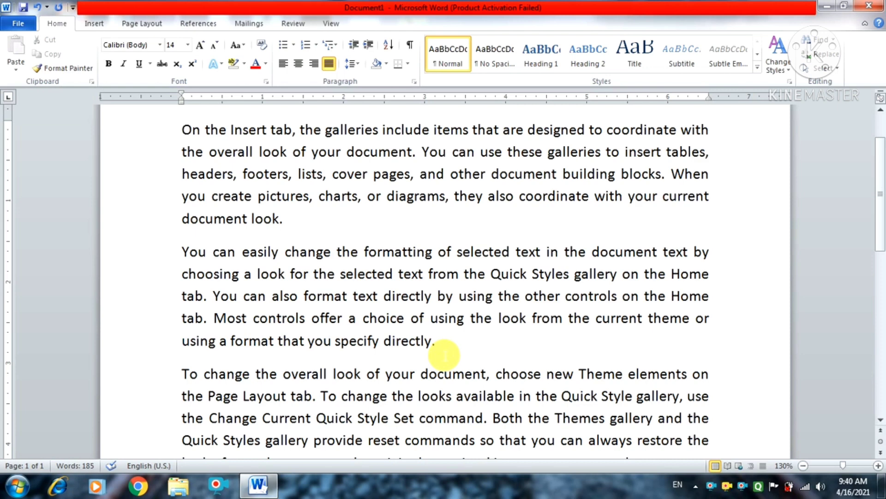
pyautogui.keyDown('shift'); pyautogui.click(444, 355); pyautogui.keyUp('shift')
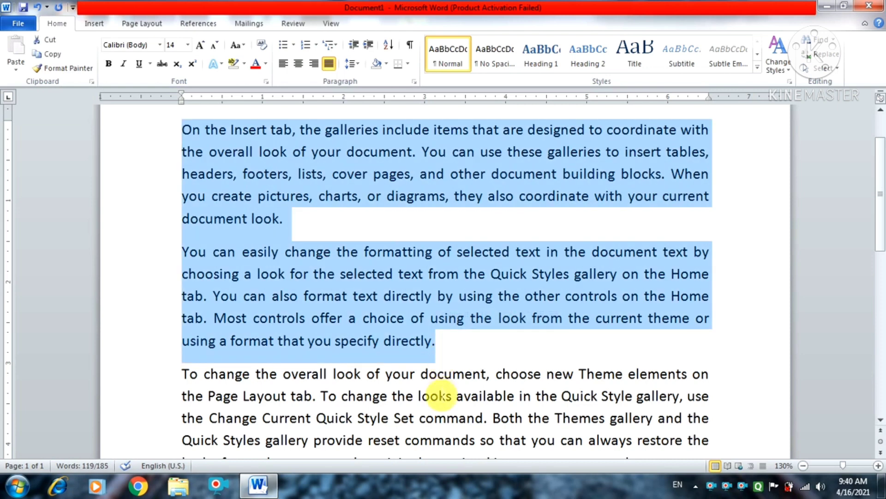
pyautogui.click(444, 374)
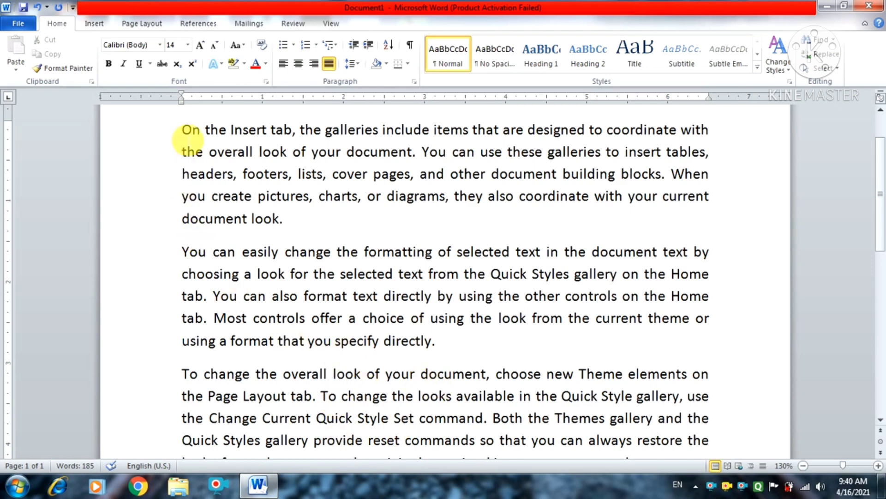
# Select parts of the opening paragraph, including its last two lines, and "you specify directly." in the second paragraph, clearing each selection.
pyautogui.moveTo(185, 133); pyautogui.dragTo(494, 157)
pyautogui.moveTo(182, 196); pyautogui.dragTo(485, 233)
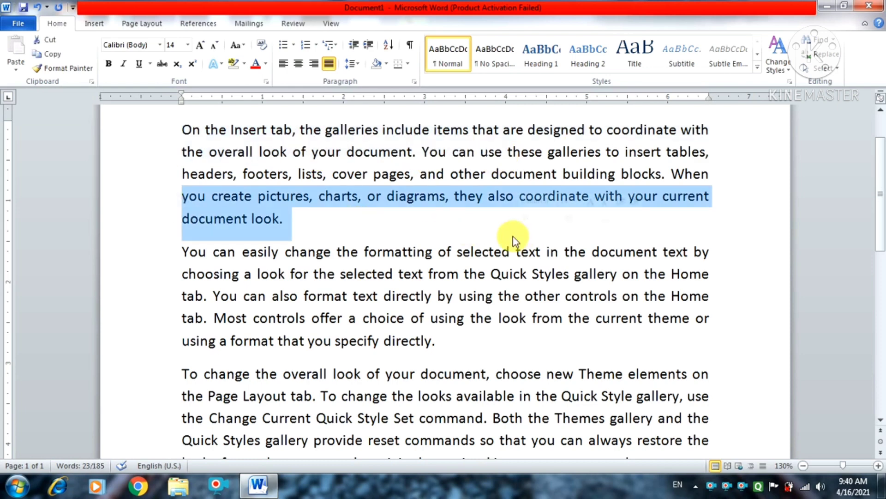
pyautogui.moveTo(309, 340); pyautogui.dragTo(437, 342)
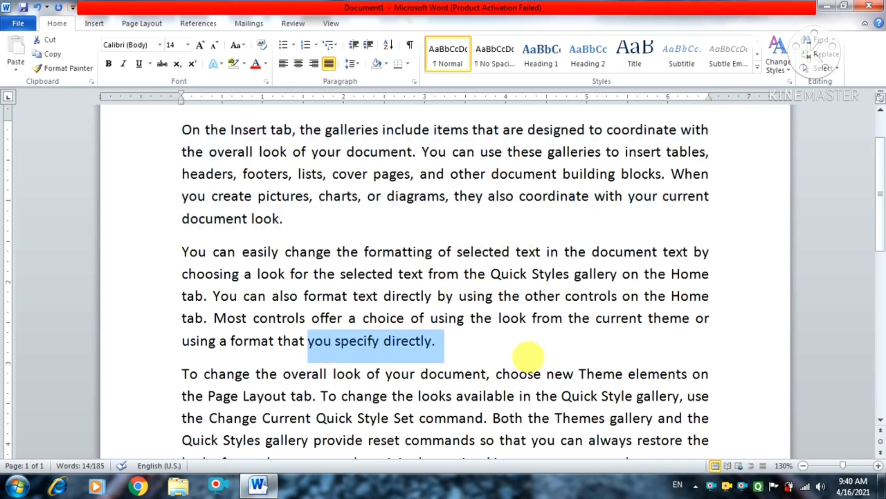
pyautogui.click(299, 217)
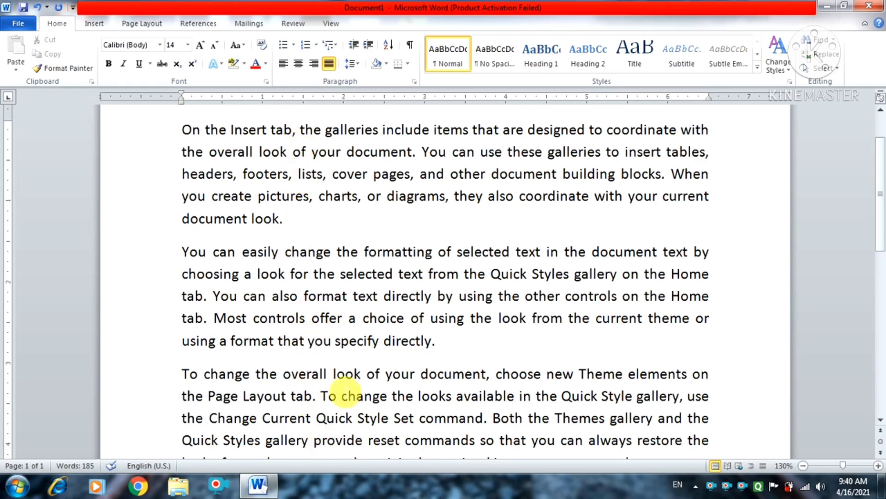
# Select a vertical block of text across the three paragraphs, from "On the Insert tab, the gal" down to "Quick Styles gallery prov".
pyautogui.click(368, 340)
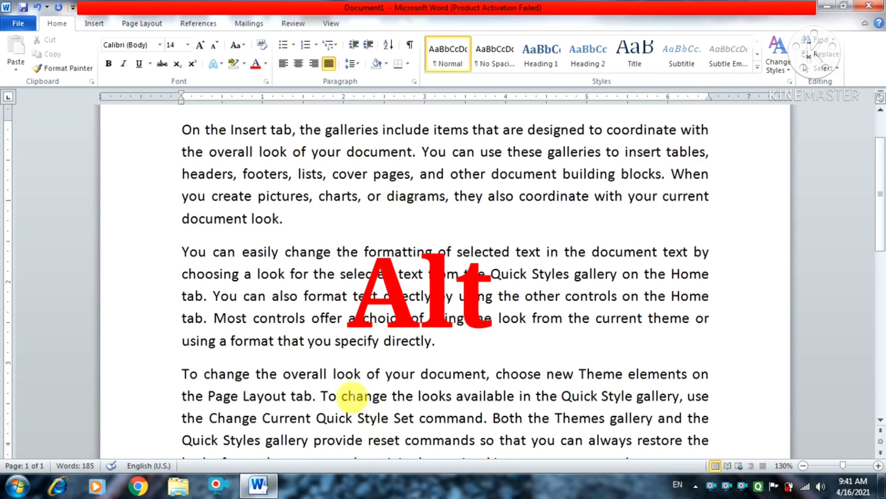
pyautogui.press('alt')
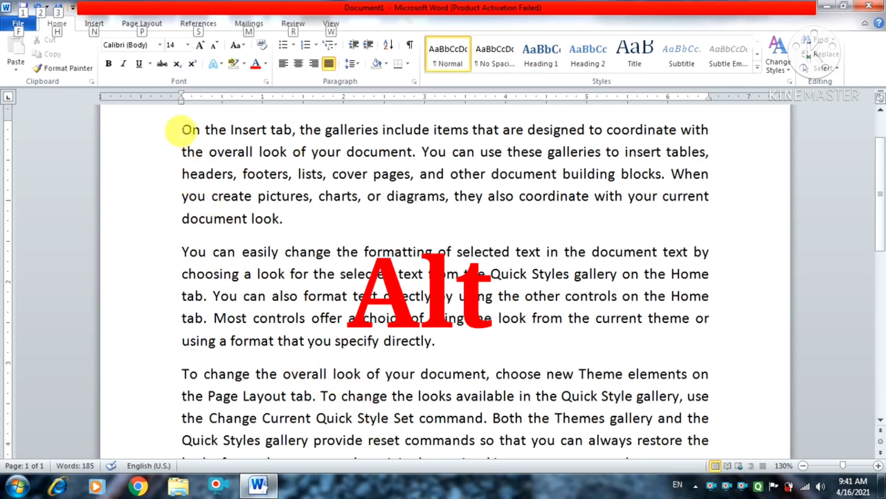
pyautogui.moveTo(182, 126); pyautogui.dragTo(339, 444)
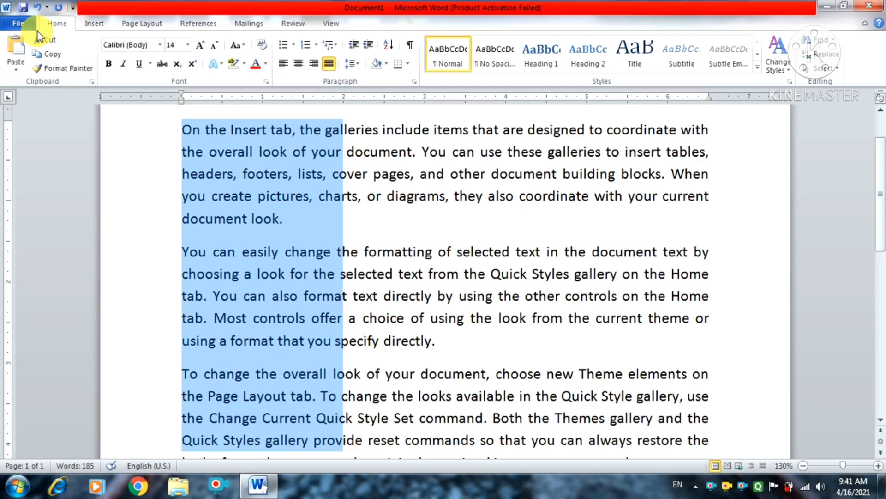
# Copy the selected text block into a new blank document and check the pasted lines.
pyautogui.hotkey('ctrl', 'n')
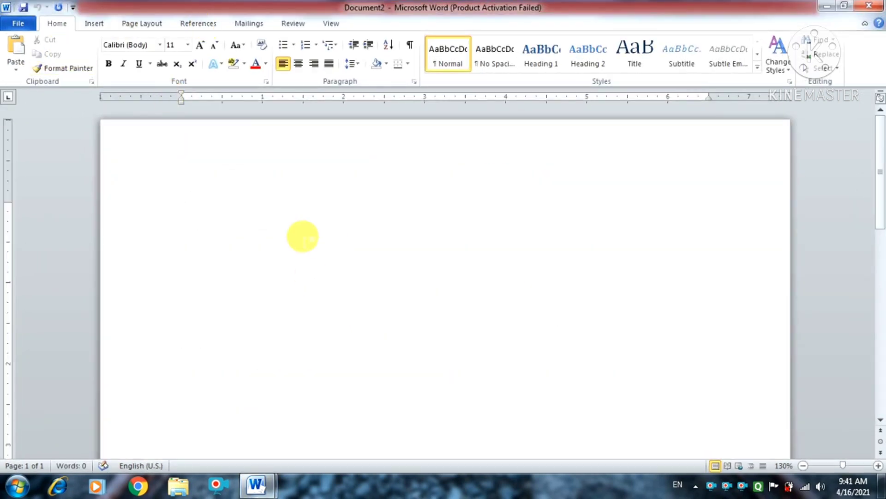
pyautogui.click(14, 54)
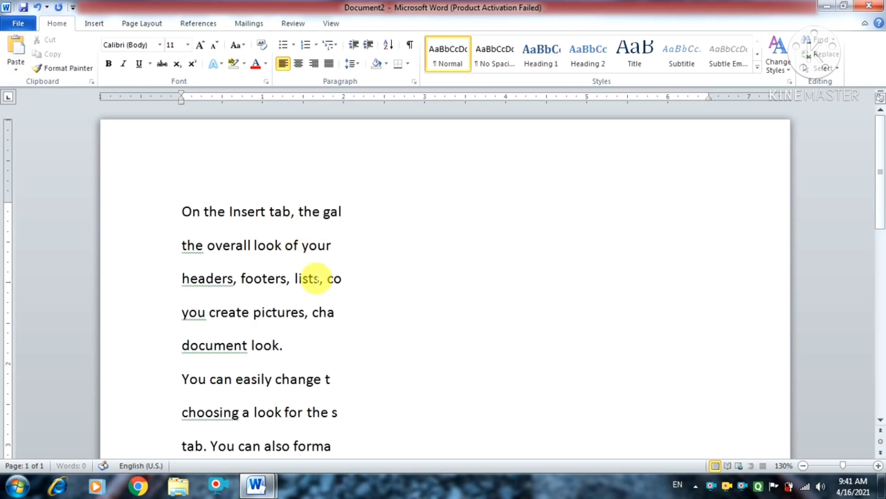
pyautogui.scroll(-3, 300, 314)
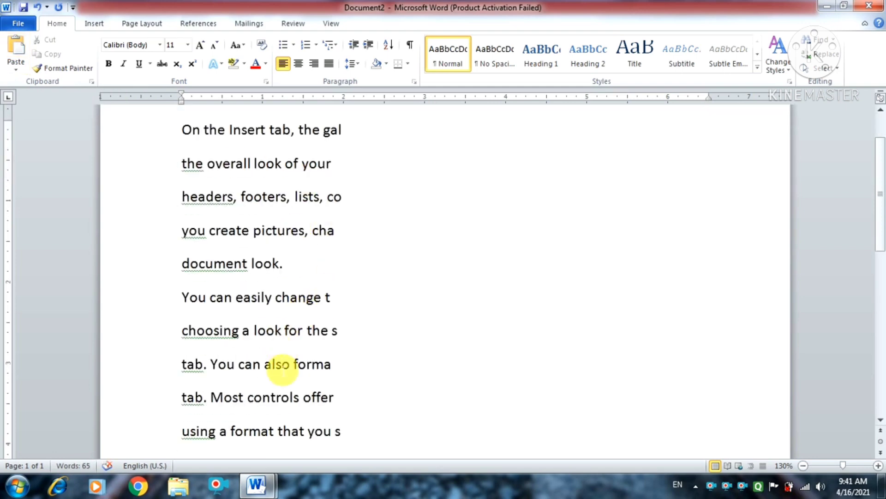
pyautogui.scroll(3, 282, 370)
pyautogui.scroll(-9, 293, 380)
pyautogui.click(450, 319)
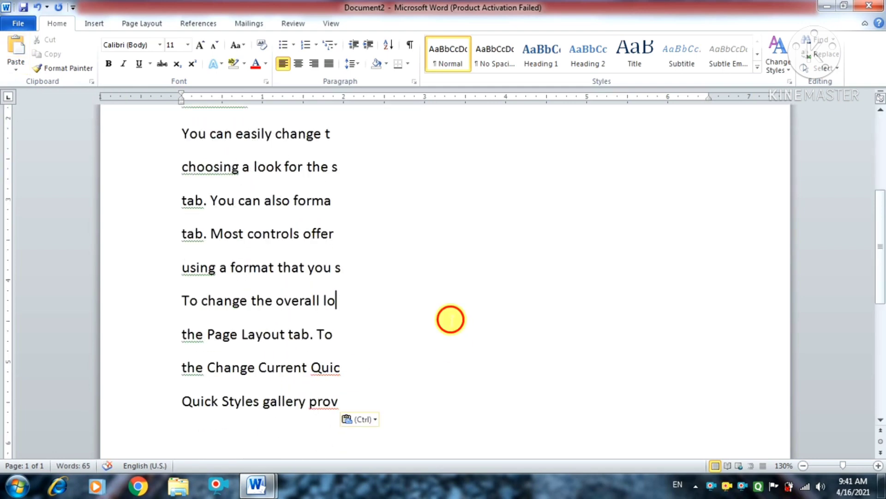